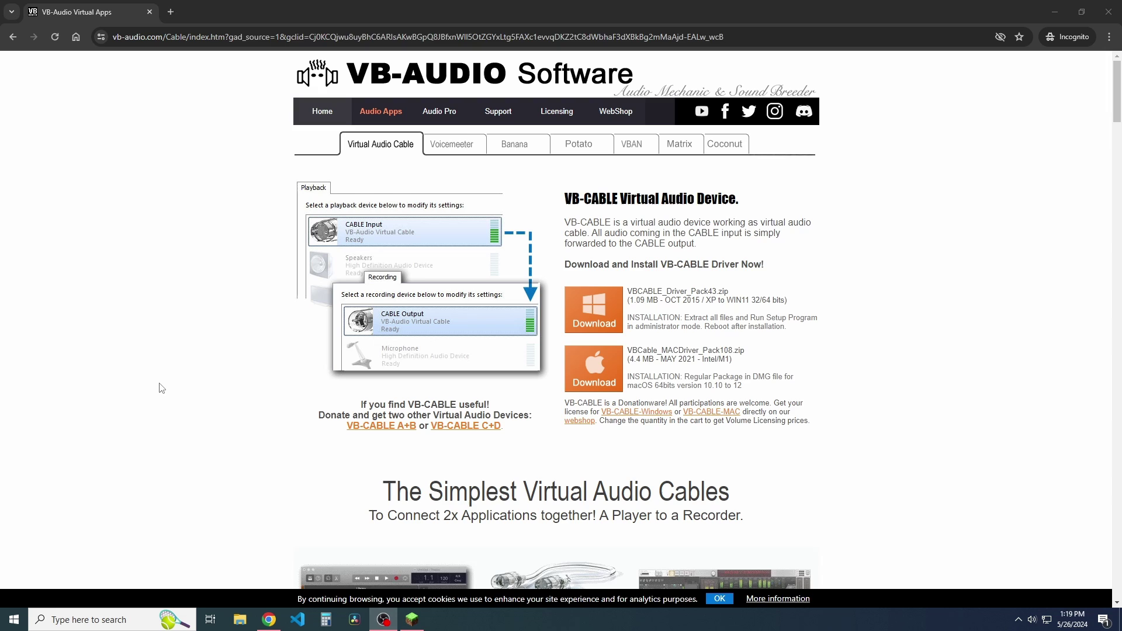
- Jump to the VB-Cable A+B section and scroll down to its donate-for-download buttons
{"action": "left_click", "coordinate": [224, 182]}
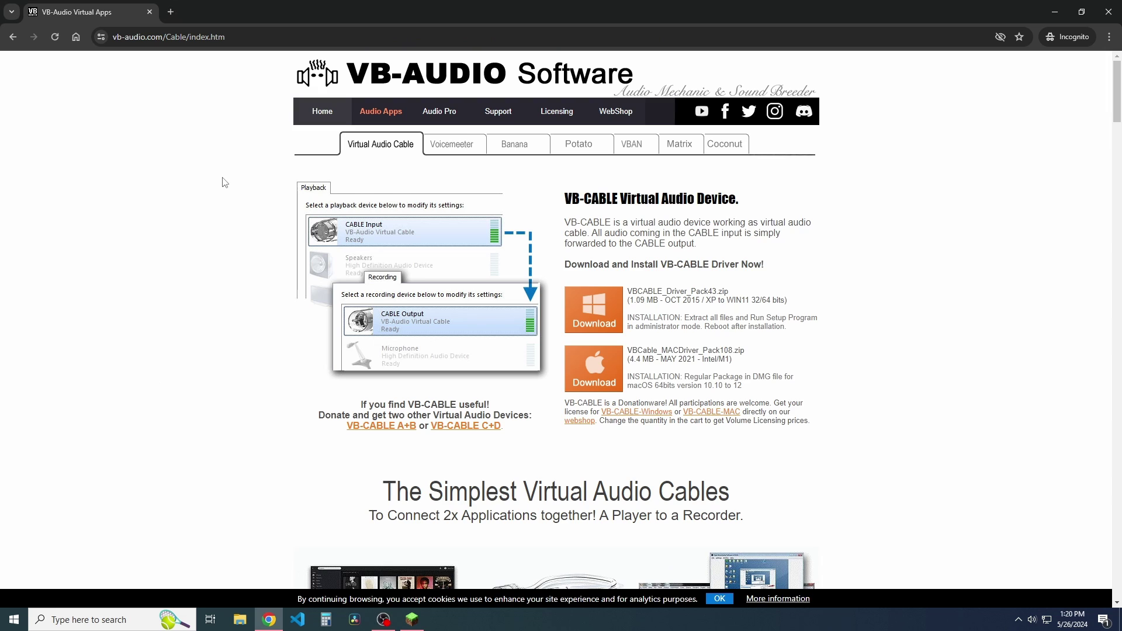
{"action": "left_click", "coordinate": [380, 428]}
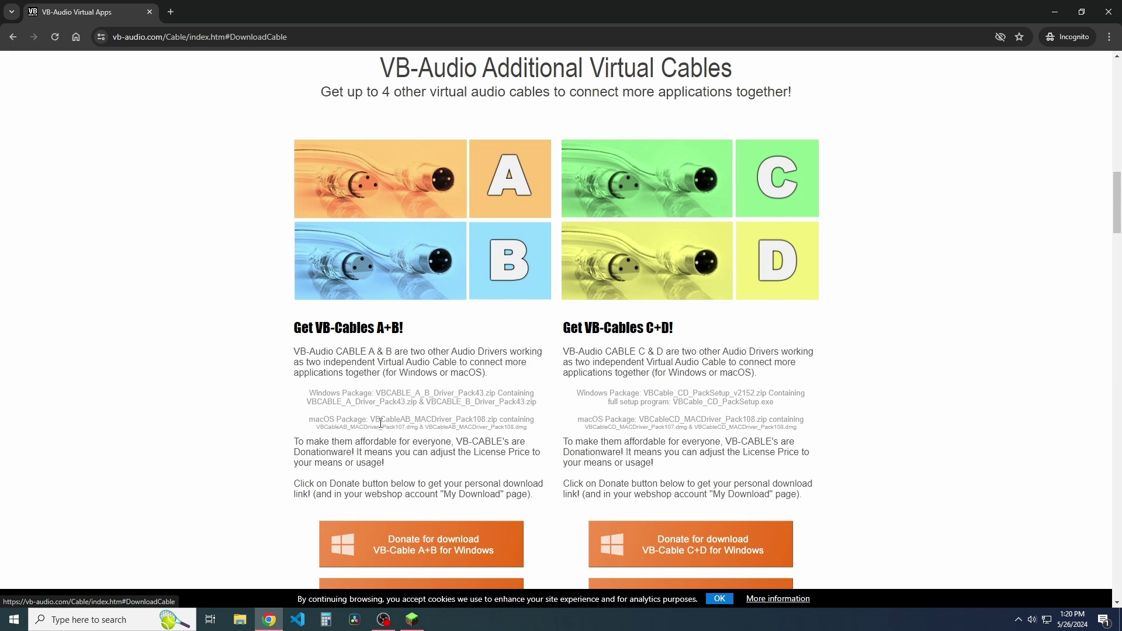
{"action": "scroll", "coordinate": [238, 388], "scroll_direction": "down", "scroll_amount": 2}
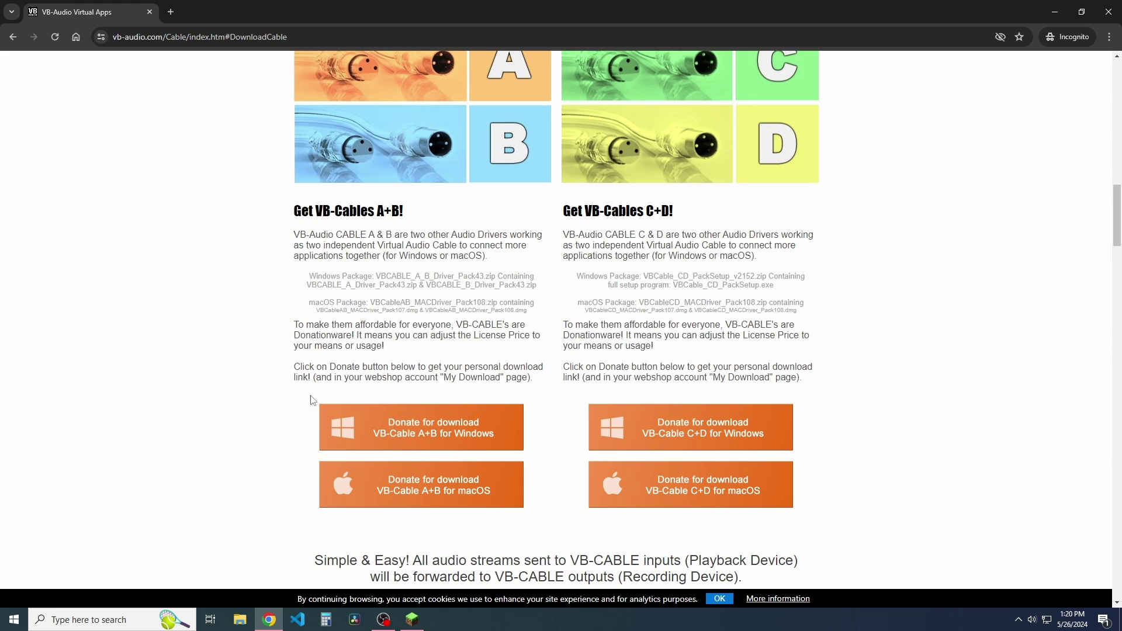
- Open the VB-Cable A+B for Windows shop page, show prices in USD, and pick P1 'I'm a fan' ($5.00)
{"action": "left_click", "coordinate": [369, 432]}
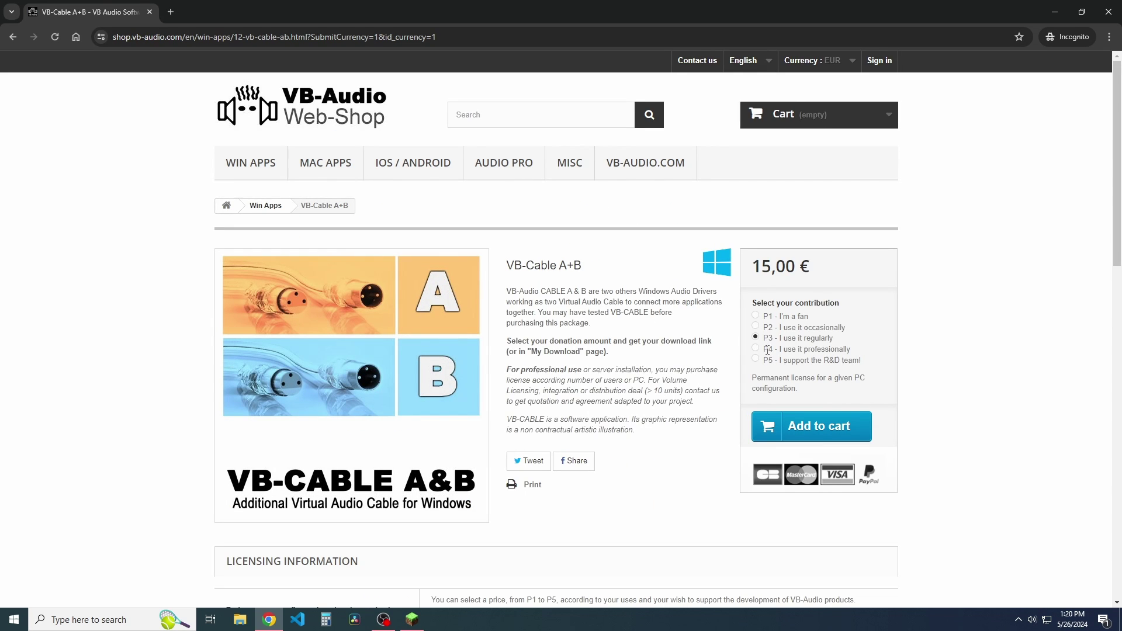
{"action": "left_click", "coordinate": [814, 62]}
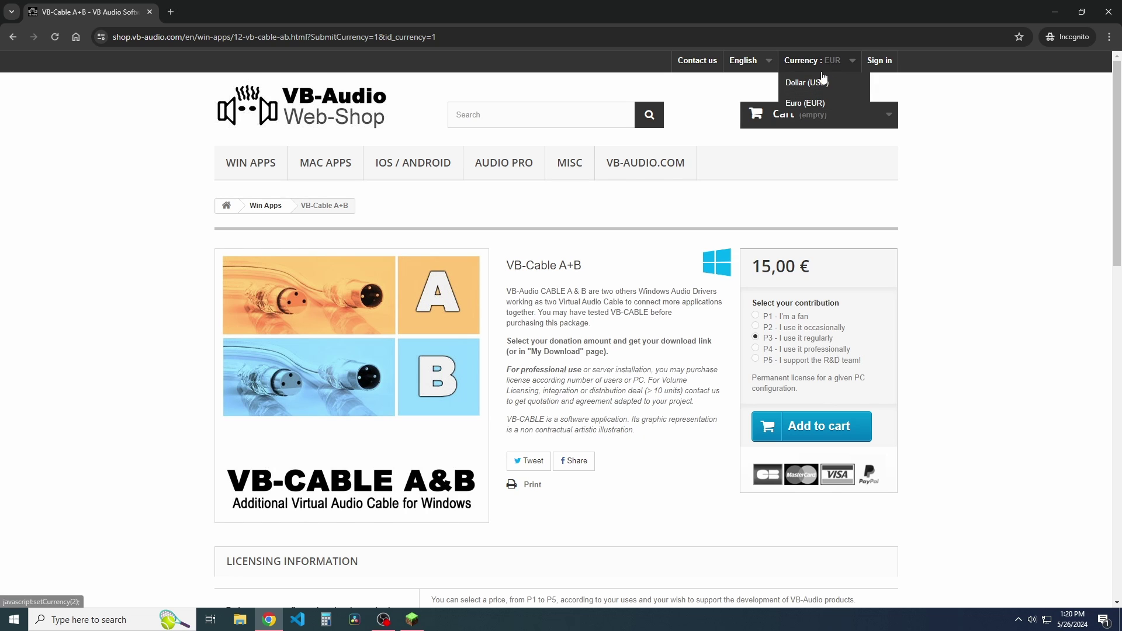
{"action": "left_click", "coordinate": [814, 84]}
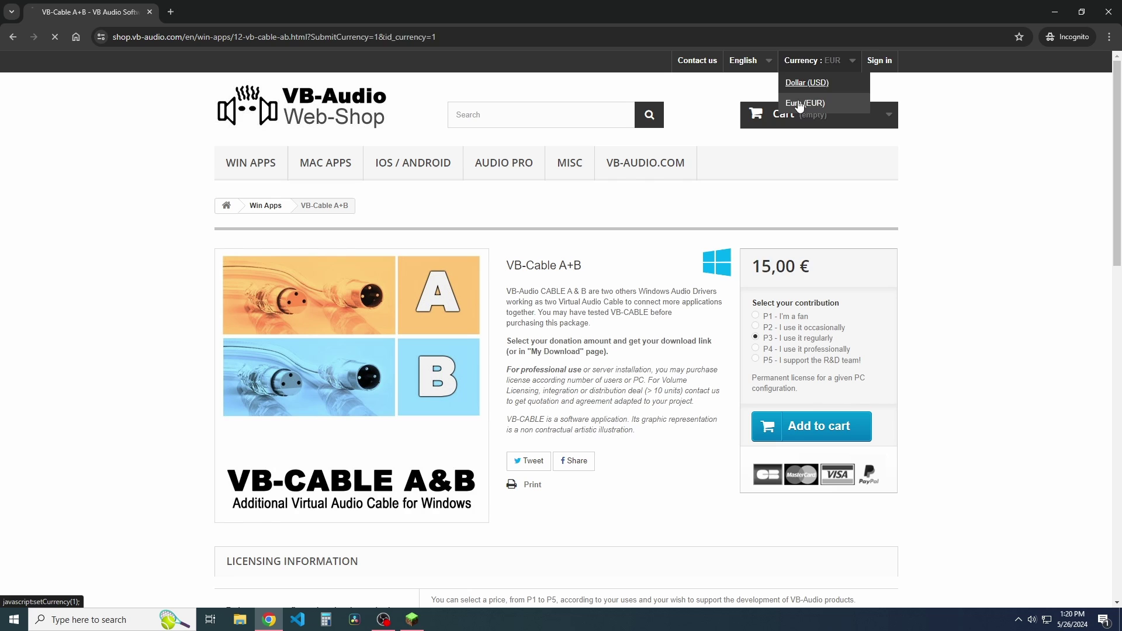
{"action": "left_click", "coordinate": [756, 315]}
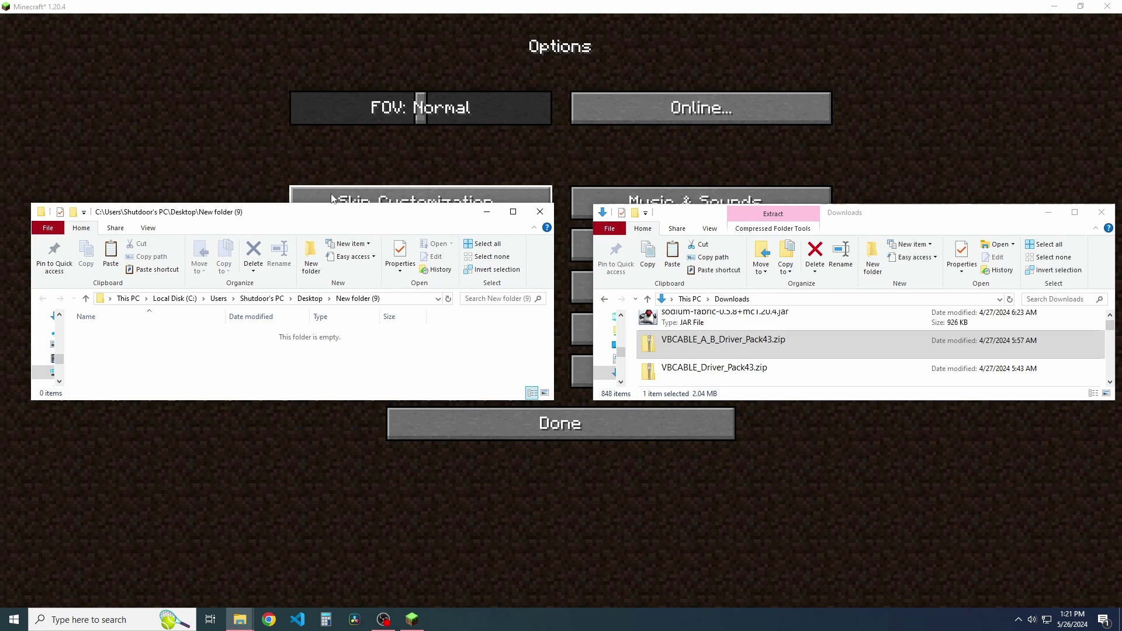
- Open the A+B driver pack zip and create two new folders named A and B
{"action": "double_click", "coordinate": [712, 348]}
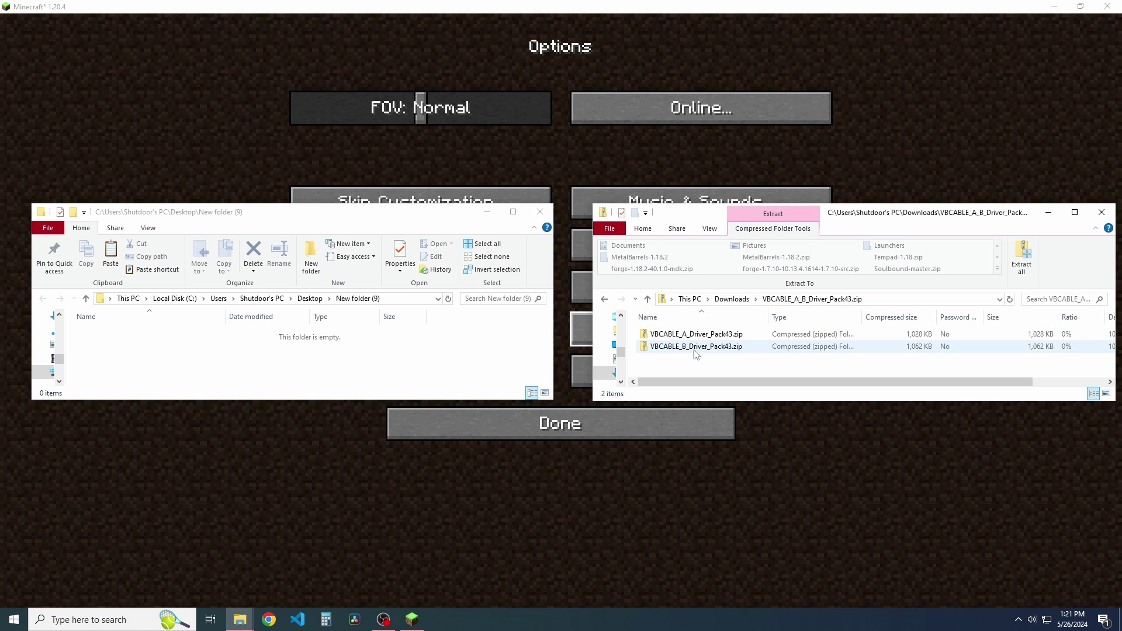
{"action": "right_click", "coordinate": [377, 368]}
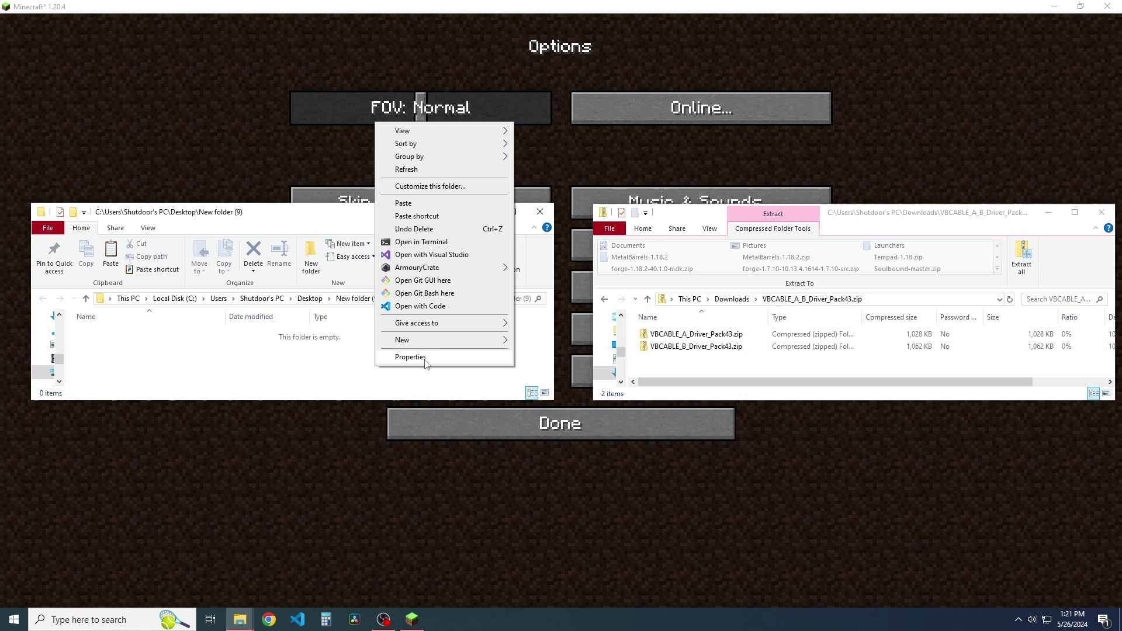
{"action": "mouse_move", "coordinate": [438, 339]}
{"action": "left_click", "coordinate": [543, 341]}
{"action": "type", "text": "A"}
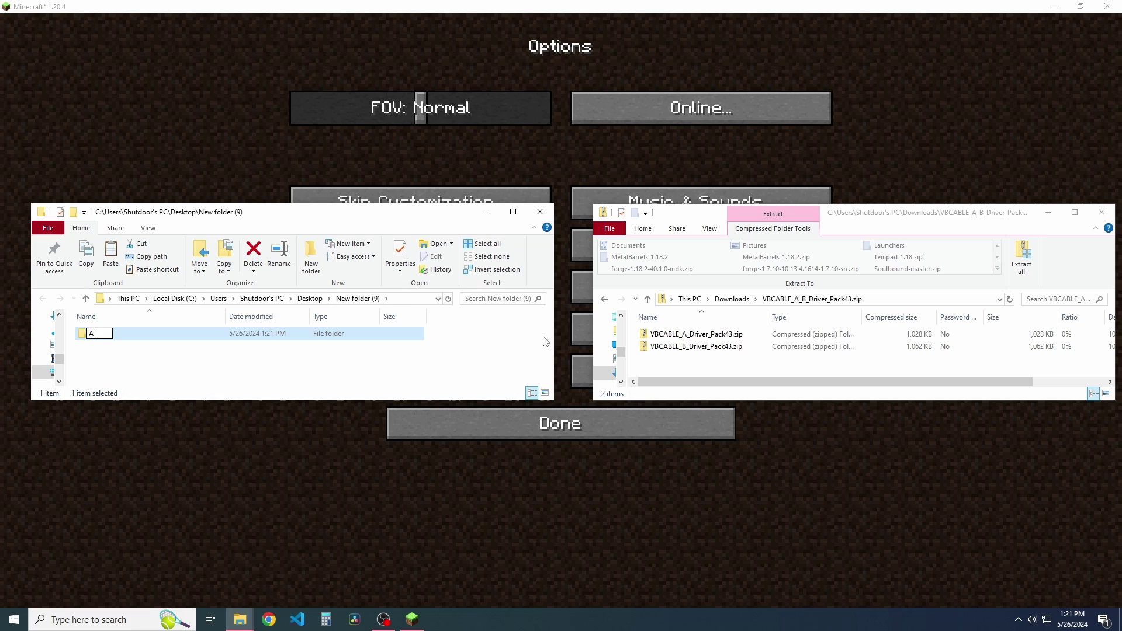
{"action": "key", "text": "Return"}
{"action": "right_click", "coordinate": [390, 359]}
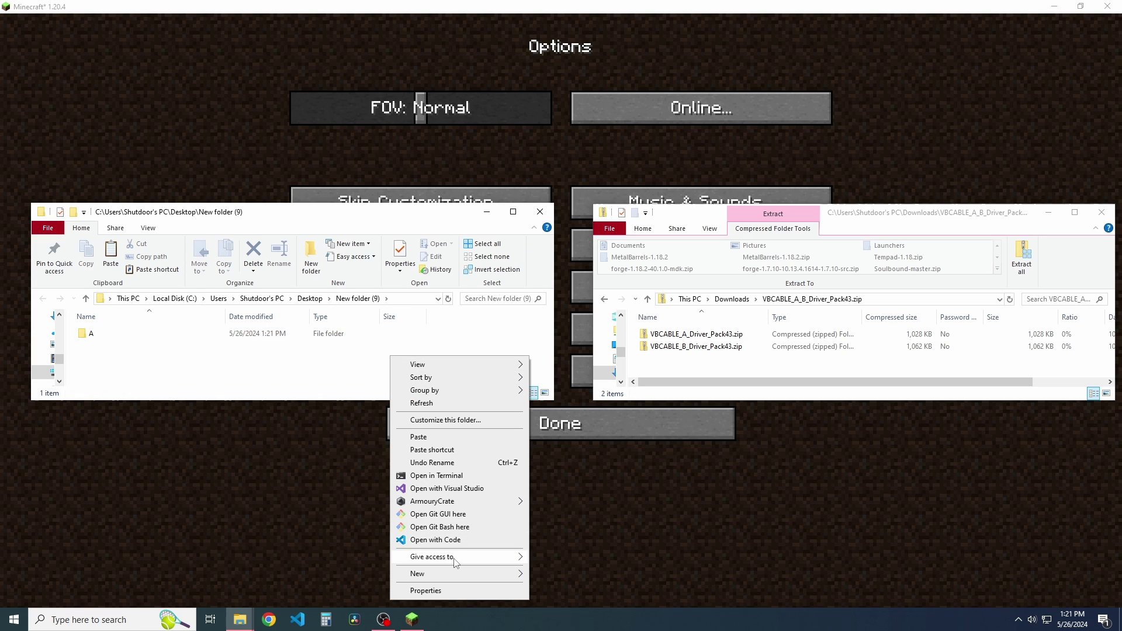
{"action": "mouse_move", "coordinate": [447, 573]}
{"action": "left_click", "coordinate": [583, 504]}
{"action": "type", "text": "B"}
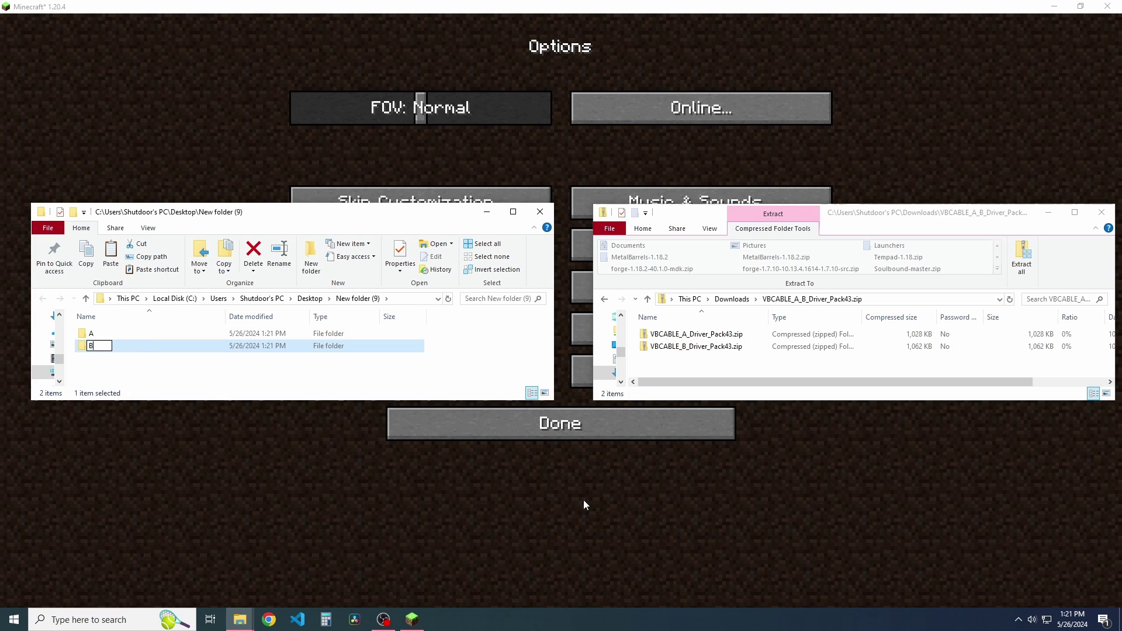
{"action": "key", "text": "Return"}
- Copy all files from the Cable A driver zip into folder A
{"action": "double_click", "coordinate": [732, 336]}
{"action": "key", "text": "ctrl+a"}
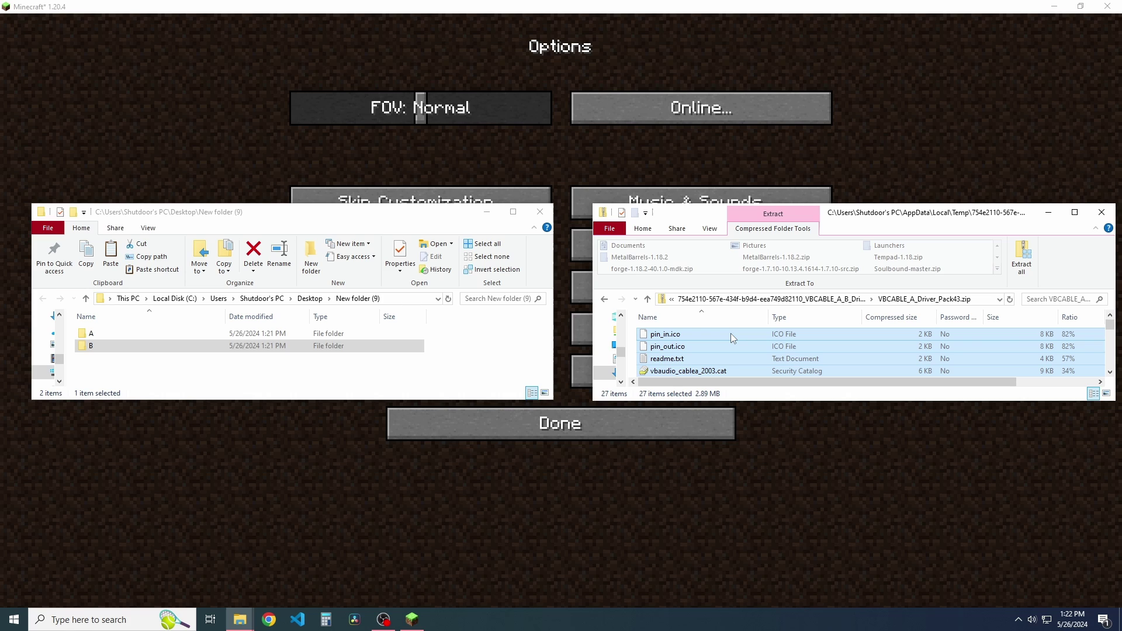
{"action": "left_click", "coordinate": [180, 352]}
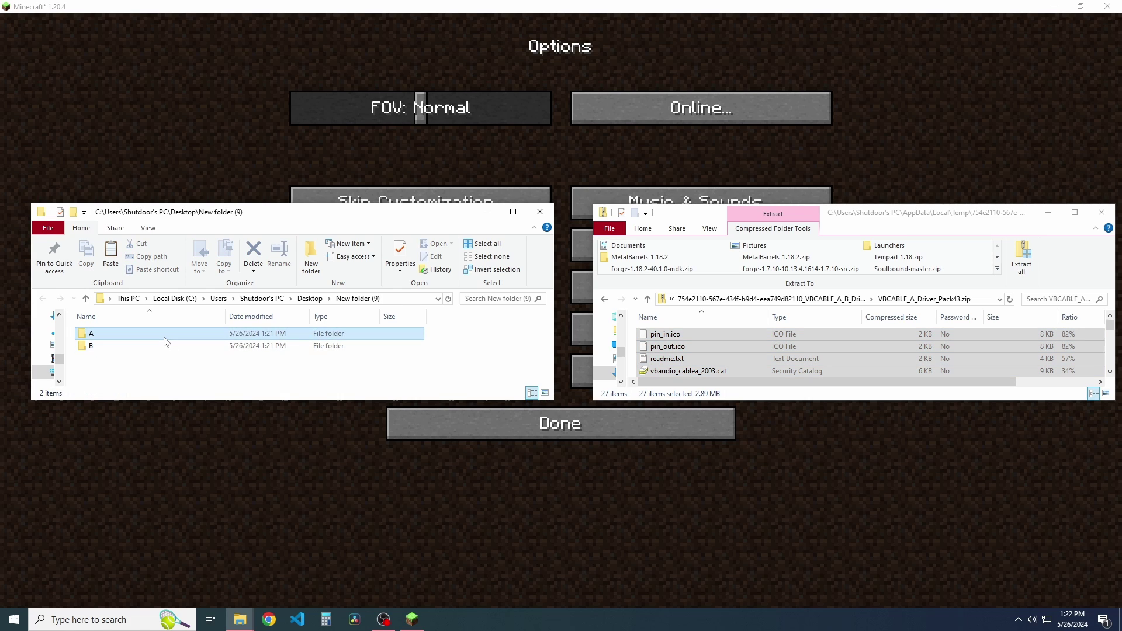
{"action": "double_click", "coordinate": [176, 334]}
{"action": "key", "text": "ctrl+v"}
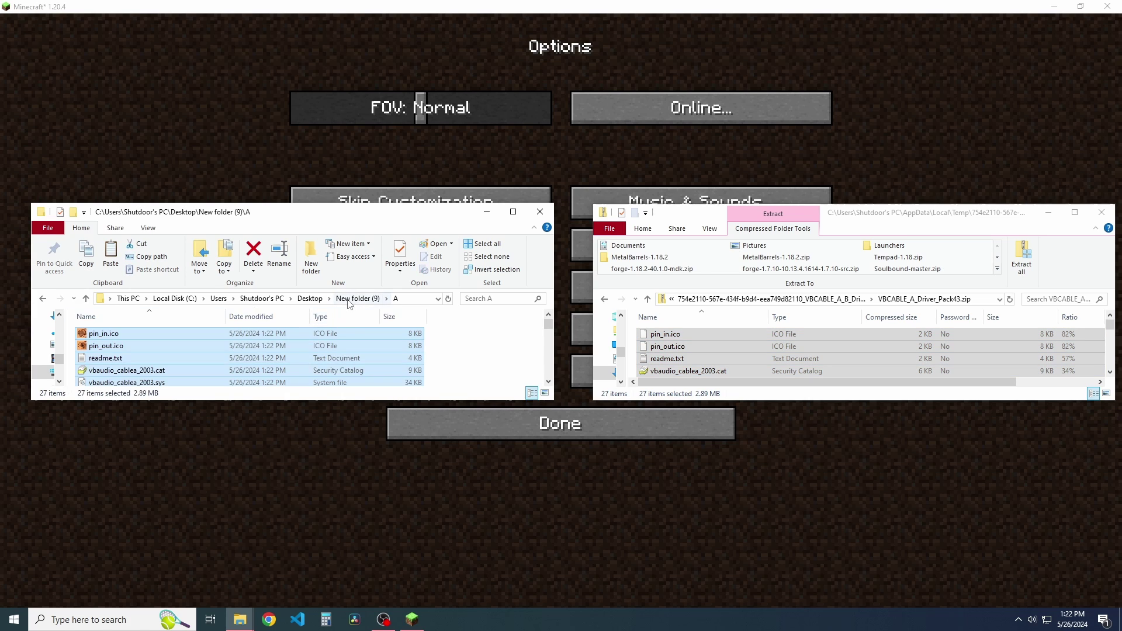
- Copy all Cable B driver zip files into folder B, then maximize the window and go up one level
{"action": "left_click", "coordinate": [357, 298]}
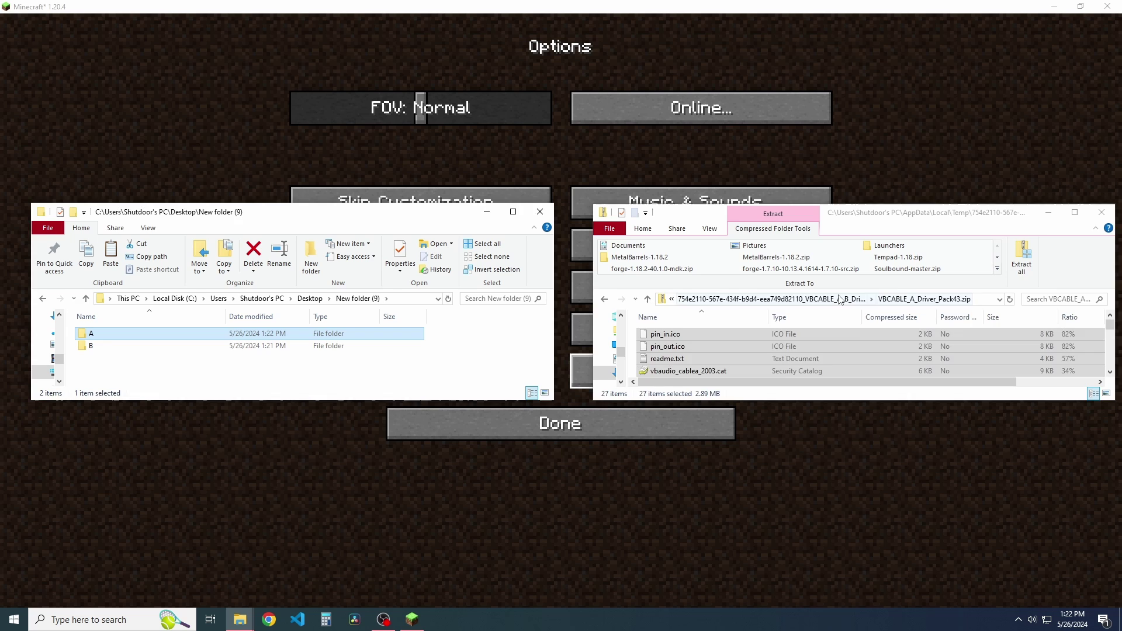
{"action": "left_click", "coordinate": [604, 298]}
{"action": "double_click", "coordinate": [714, 373]}
{"action": "double_click", "coordinate": [725, 346]}
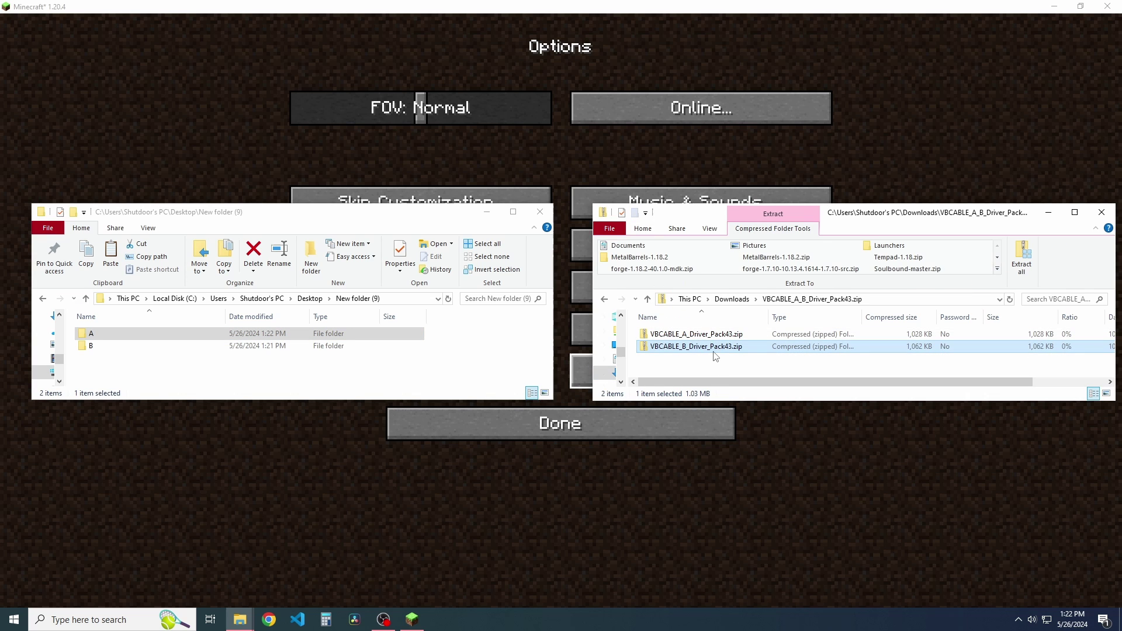
{"action": "key", "text": "ctrl+a"}
{"action": "key", "text": "ctrl+c"}
{"action": "double_click", "coordinate": [199, 345]}
{"action": "key", "text": "ctrl+v"}
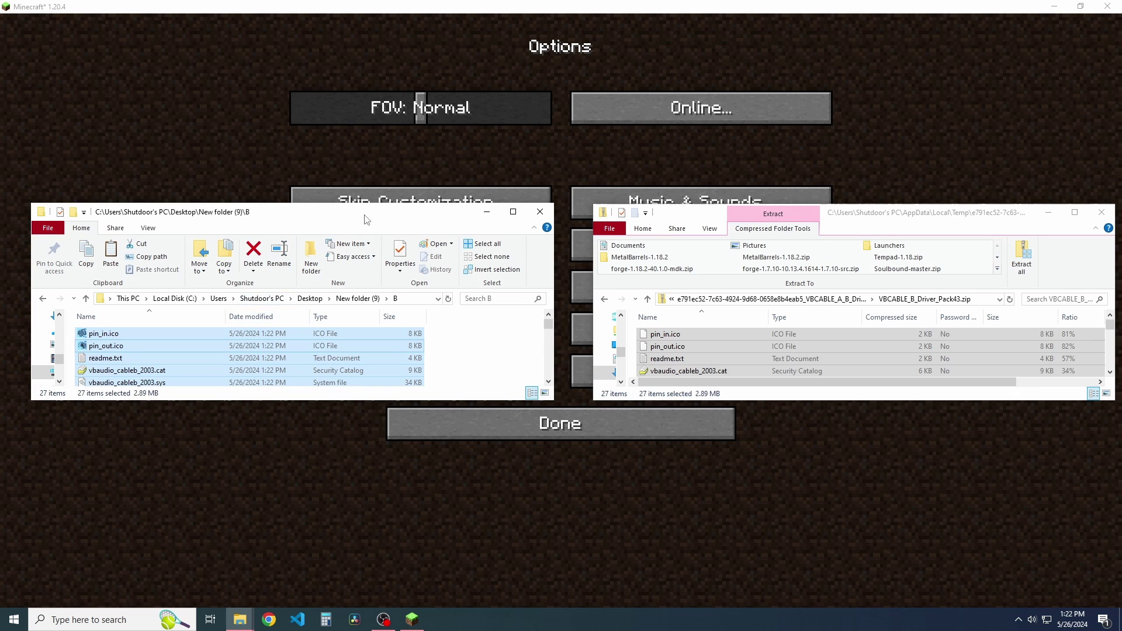
{"action": "left_click_drag", "start_coordinate": [368, 216], "coordinate": [611, 4]}
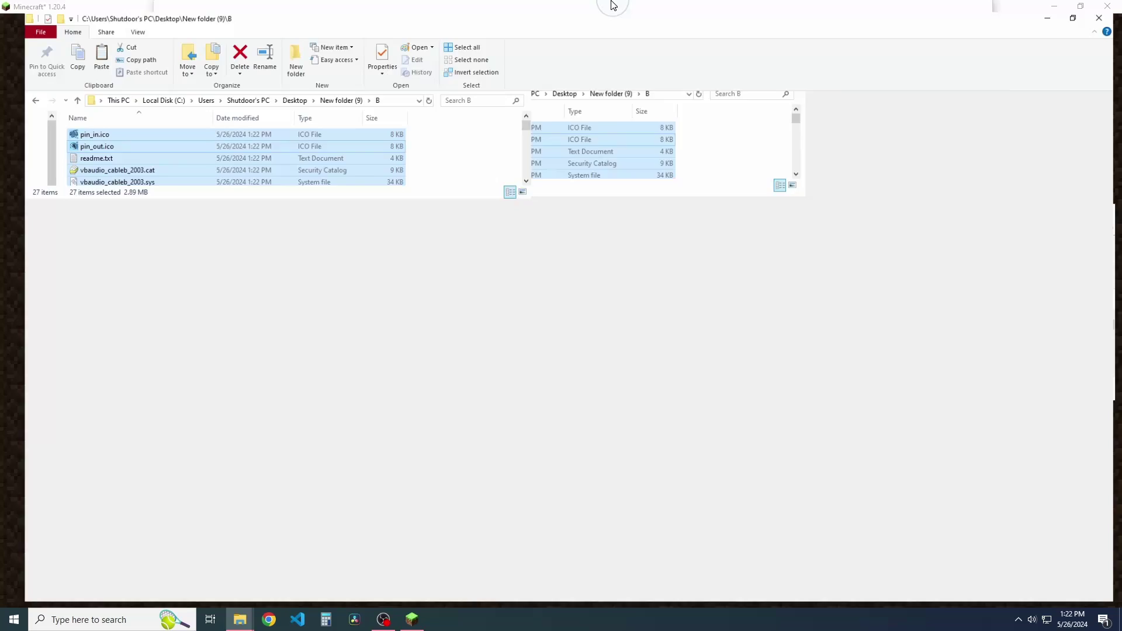
{"action": "key", "text": "alt+Up"}
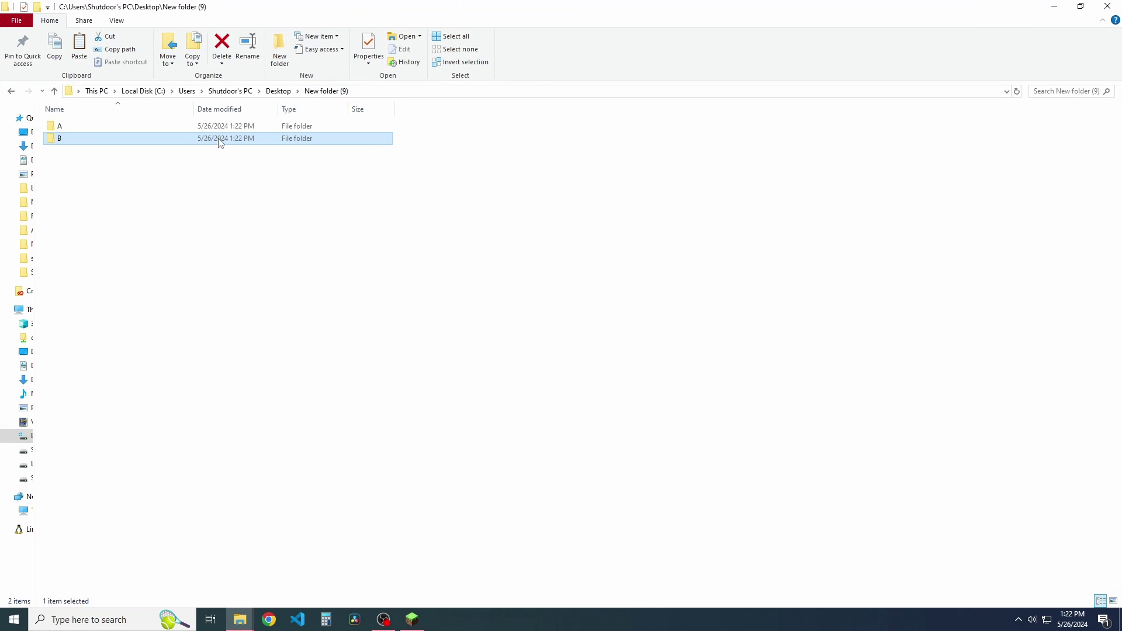
- Run folder A's VBCABLE_Setup_x64.exe as administrator and install the Cable A driver
{"action": "double_click", "coordinate": [158, 131]}
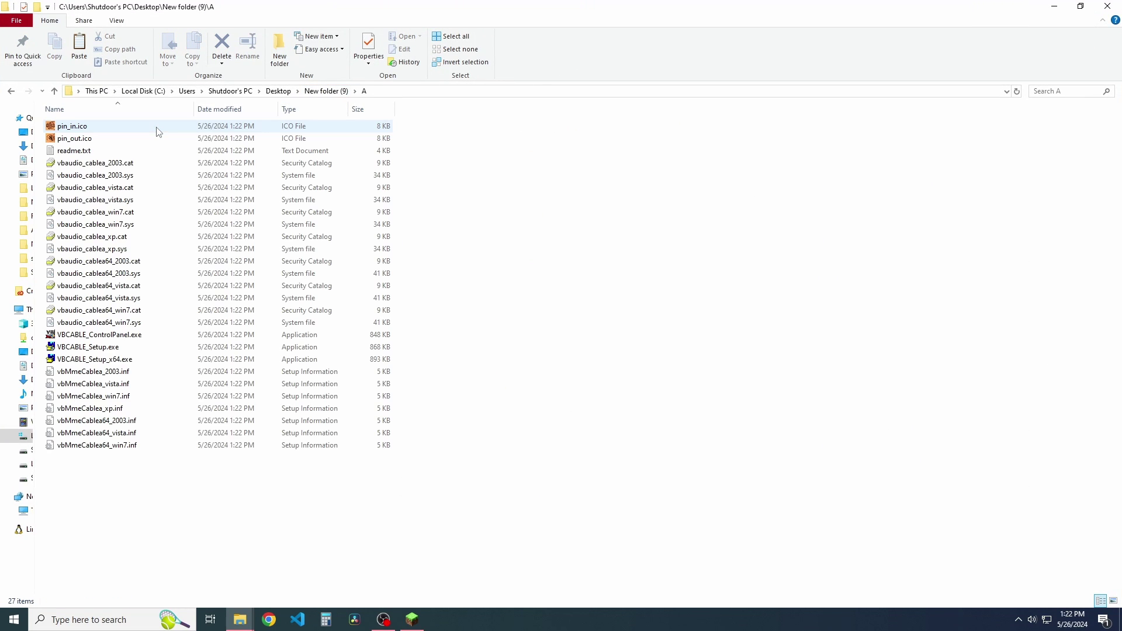
{"action": "left_click", "coordinate": [125, 363]}
{"action": "right_click", "coordinate": [126, 363]}
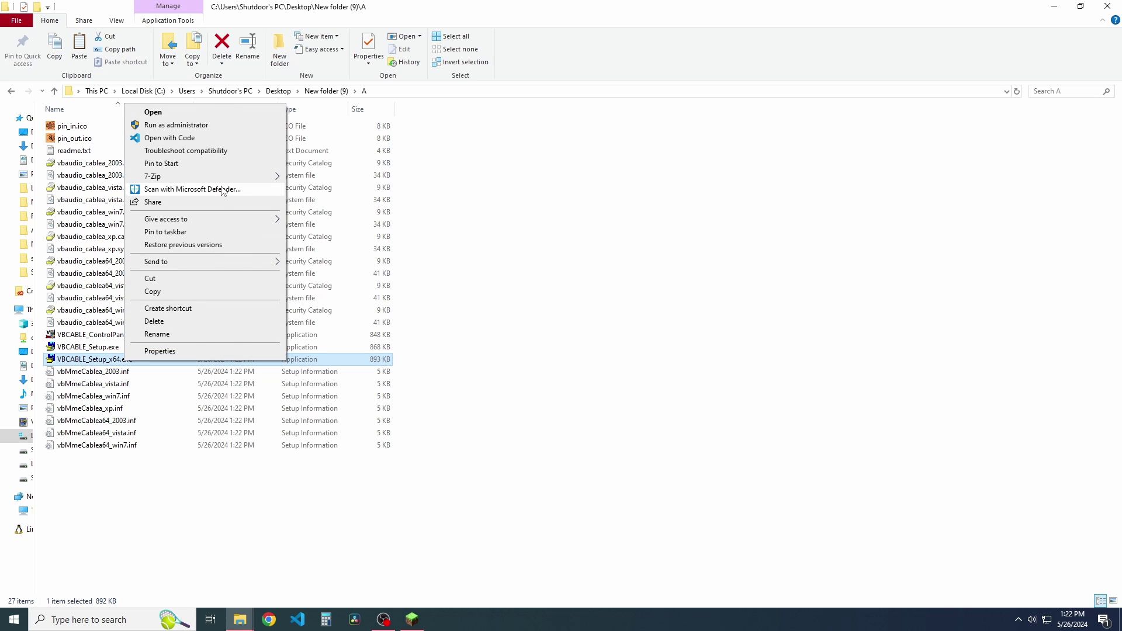
{"action": "left_click", "coordinate": [62, 362]}
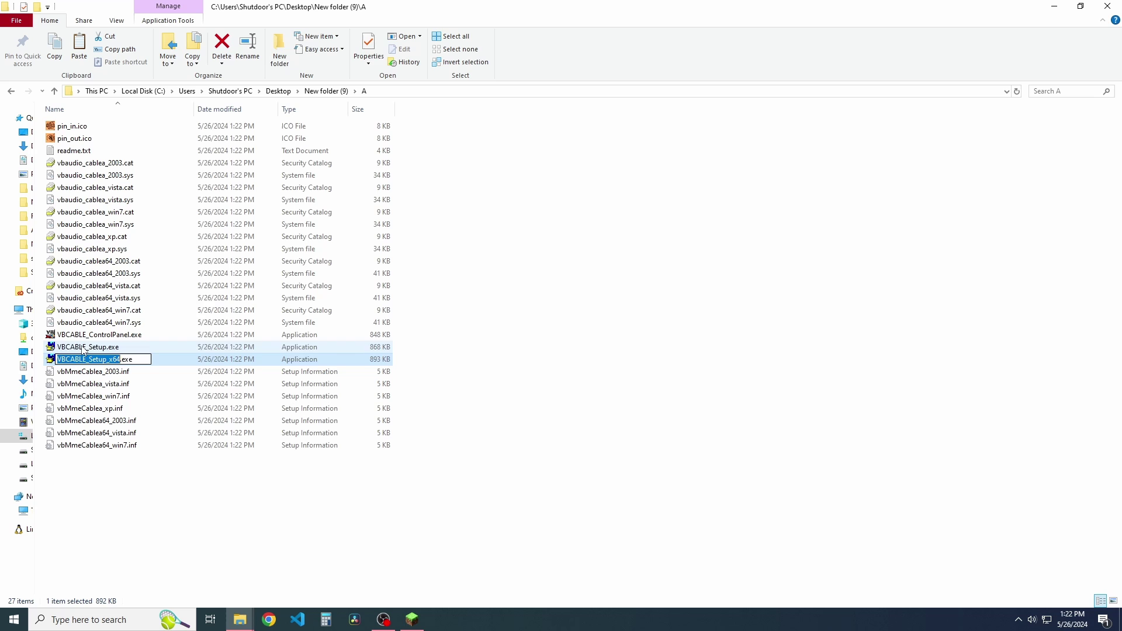
{"action": "right_click", "coordinate": [97, 362]}
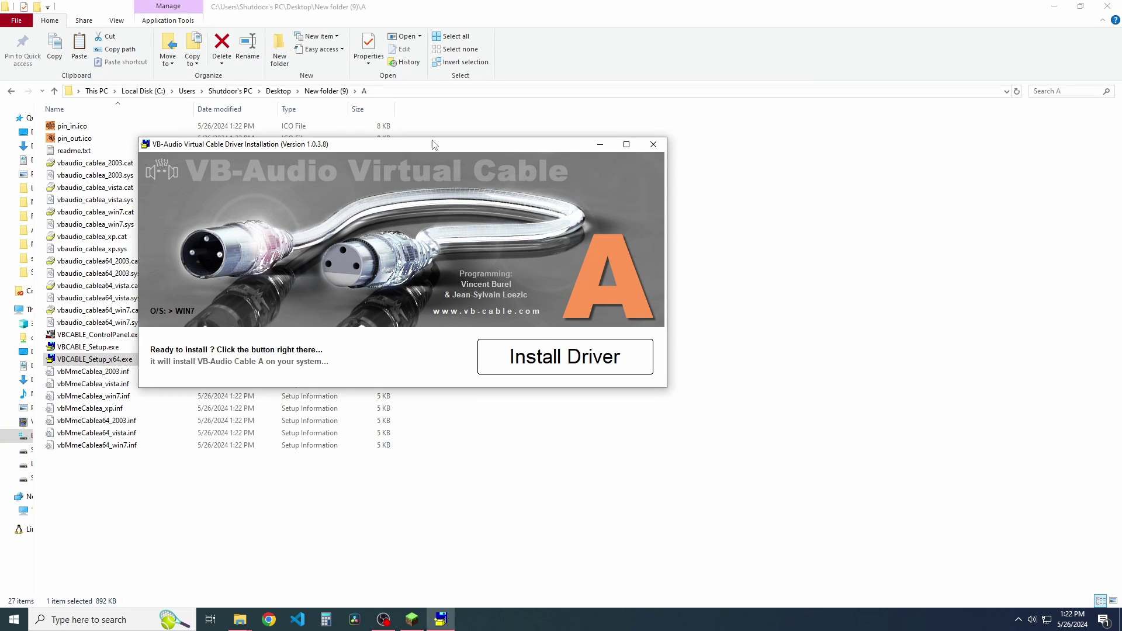
{"action": "left_click_drag", "start_coordinate": [433, 144], "coordinate": [522, 167]}
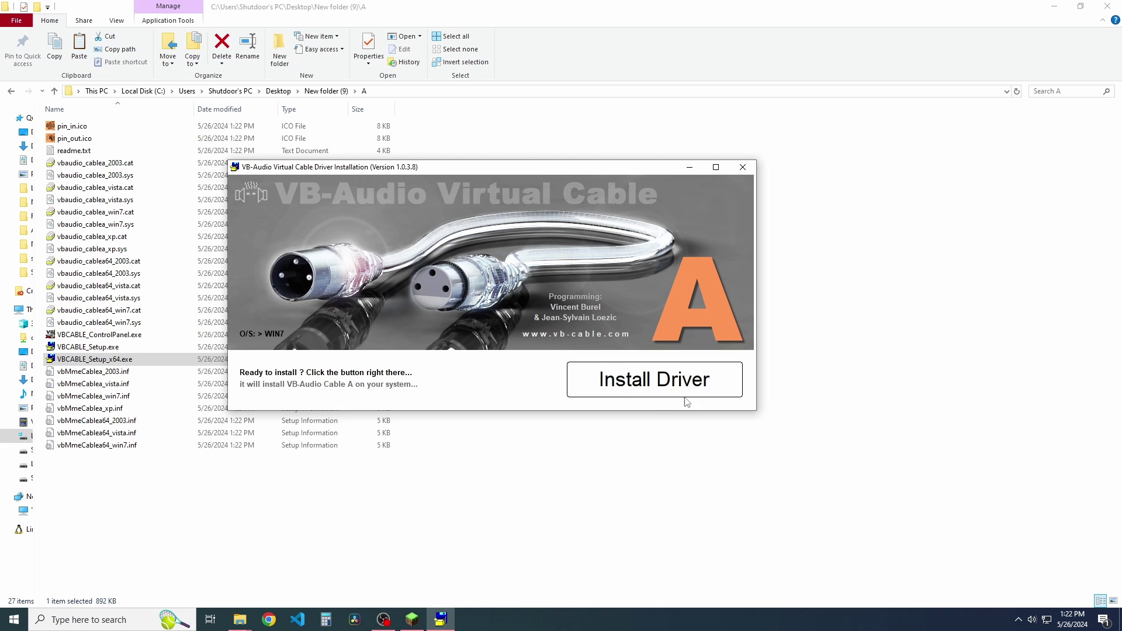
{"action": "left_click", "coordinate": [644, 387]}
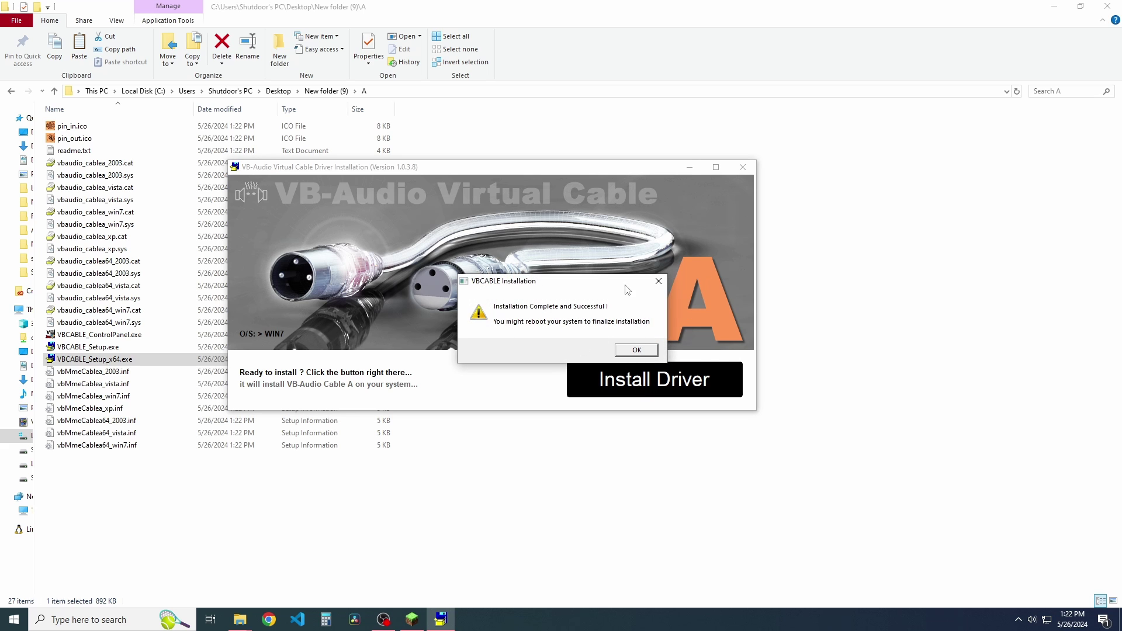
{"action": "left_click", "coordinate": [637, 350]}
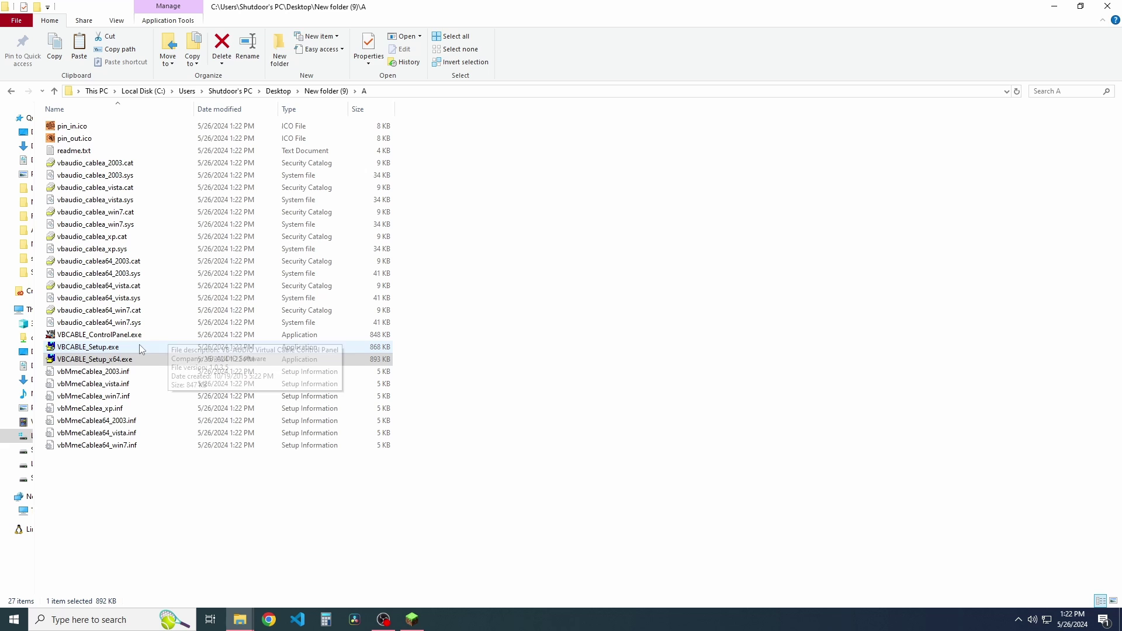
- Run the 64-bit setup from folder B and install the Cable B driver
{"action": "left_click", "coordinate": [325, 92]}
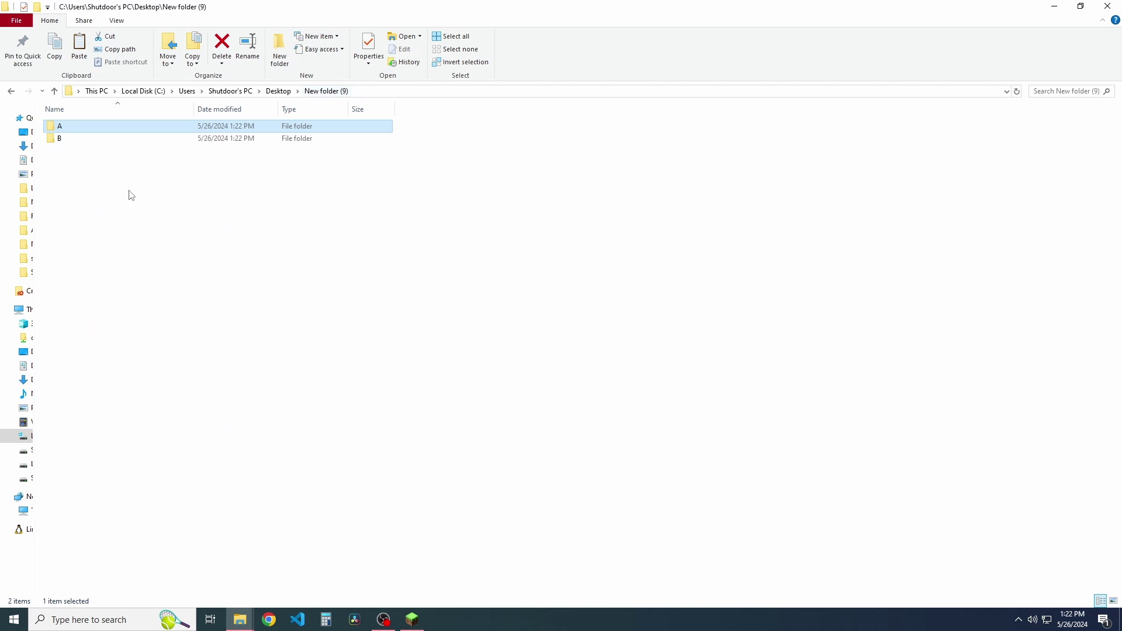
{"action": "double_click", "coordinate": [74, 137]}
{"action": "left_click", "coordinate": [107, 363]}
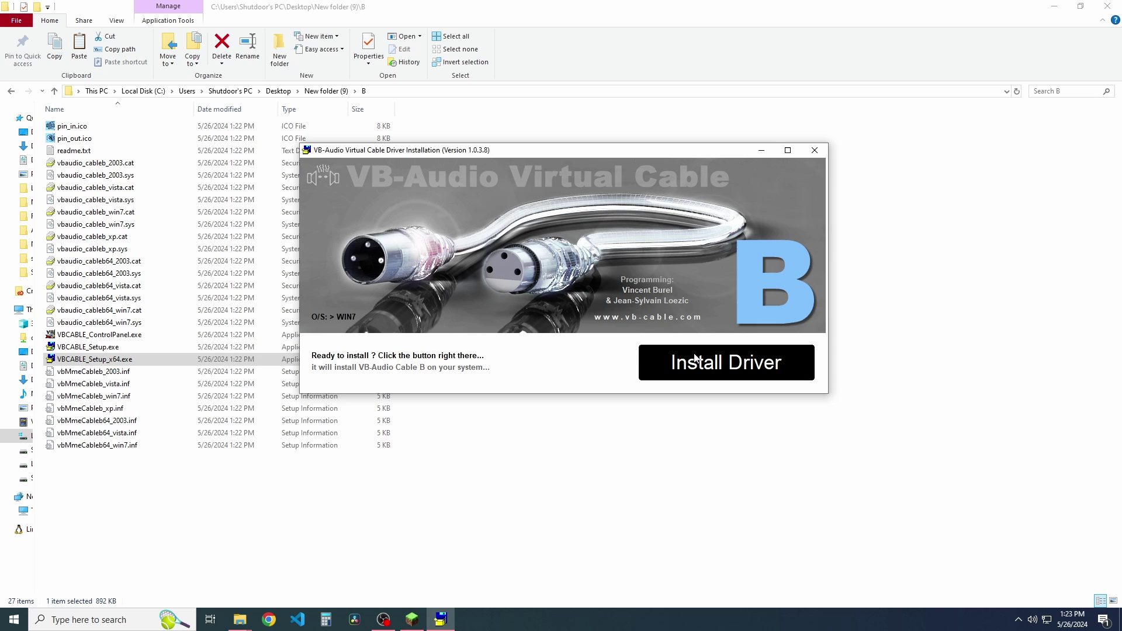
{"action": "left_click", "coordinate": [695, 359]}
{"action": "left_click", "coordinate": [626, 350]}
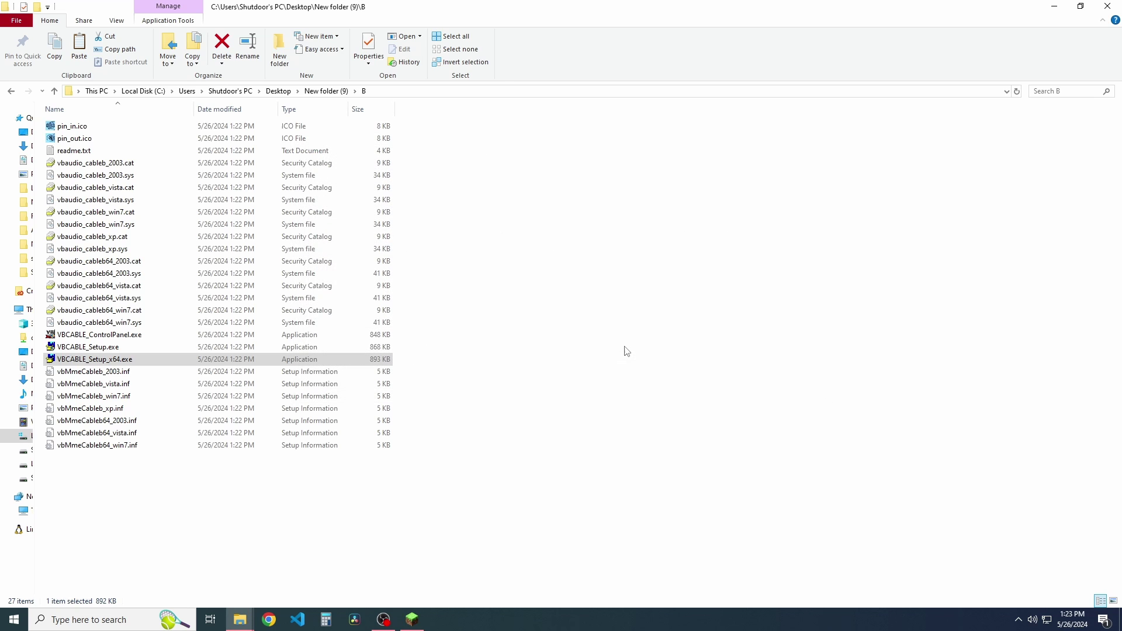
- Switch playback from CABLE-B Input to the Logitech G935/G933s headphones in the volume flyout
{"action": "left_click", "coordinate": [1032, 620]}
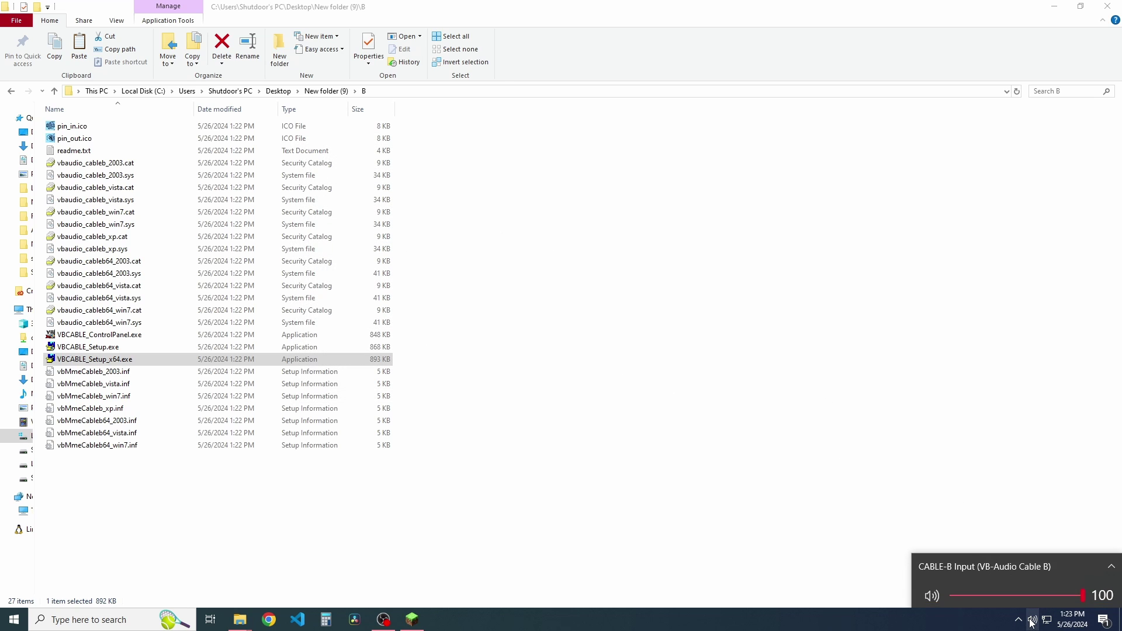
{"action": "left_click", "coordinate": [989, 568]}
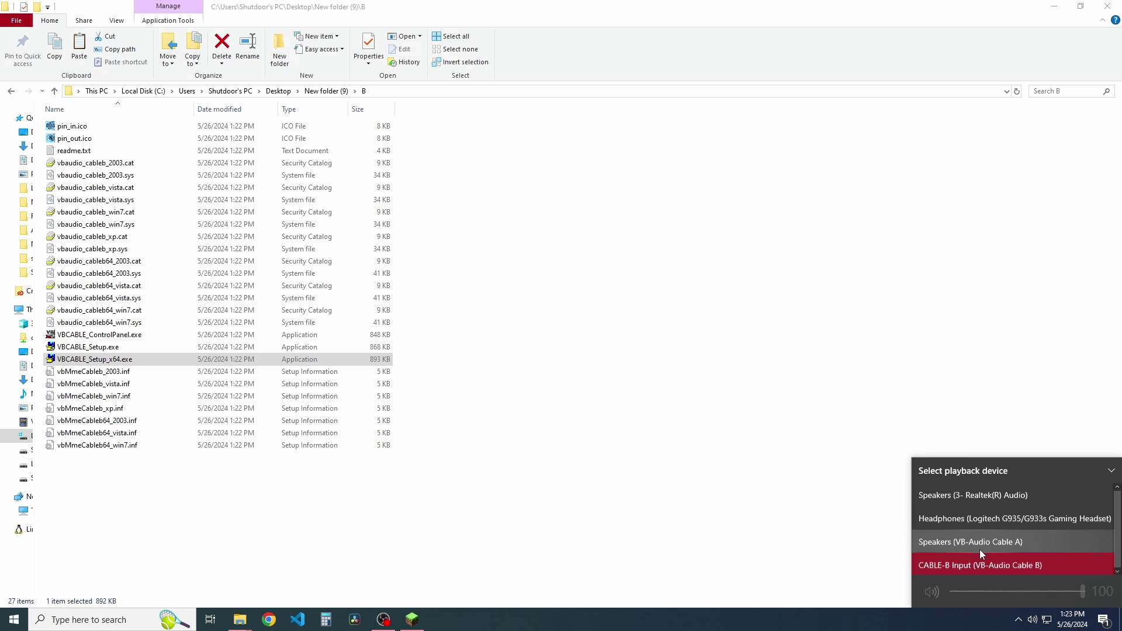
{"action": "left_click", "coordinate": [985, 519]}
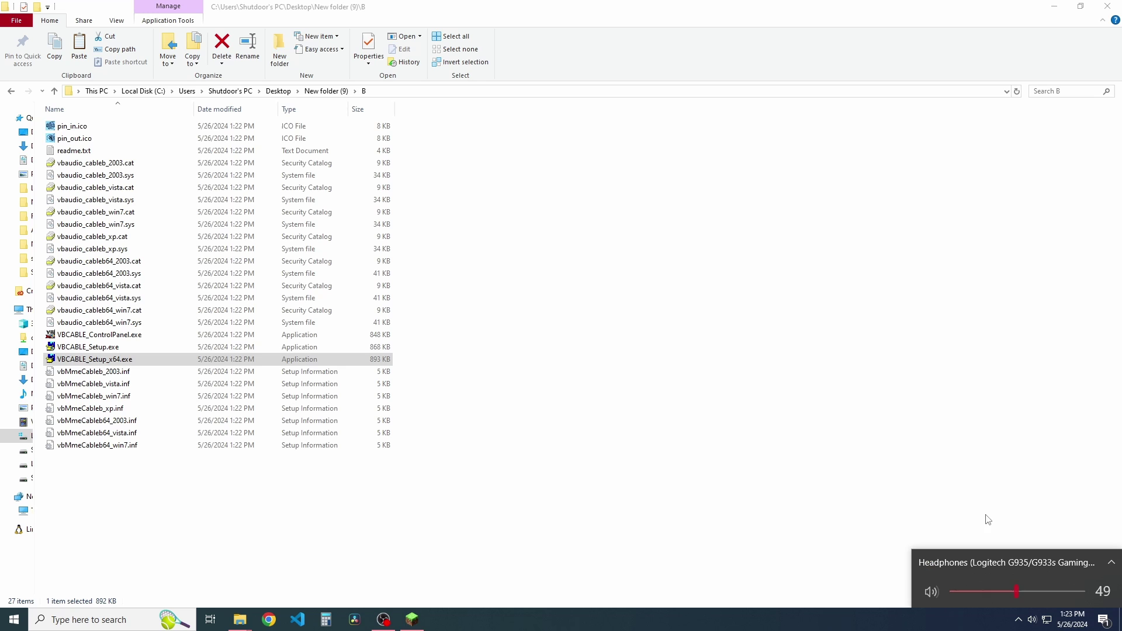
{"action": "left_click", "coordinate": [978, 555]}
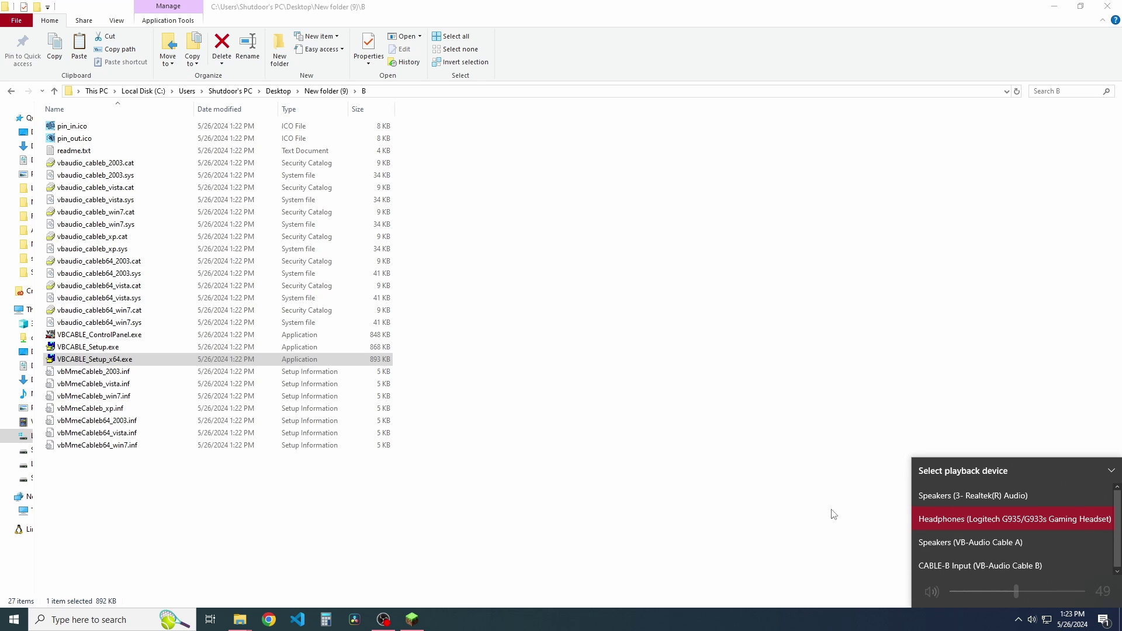
- Open Sound settings from the taskbar speaker icon's right-click menu
{"action": "left_click", "coordinate": [1017, 614]}
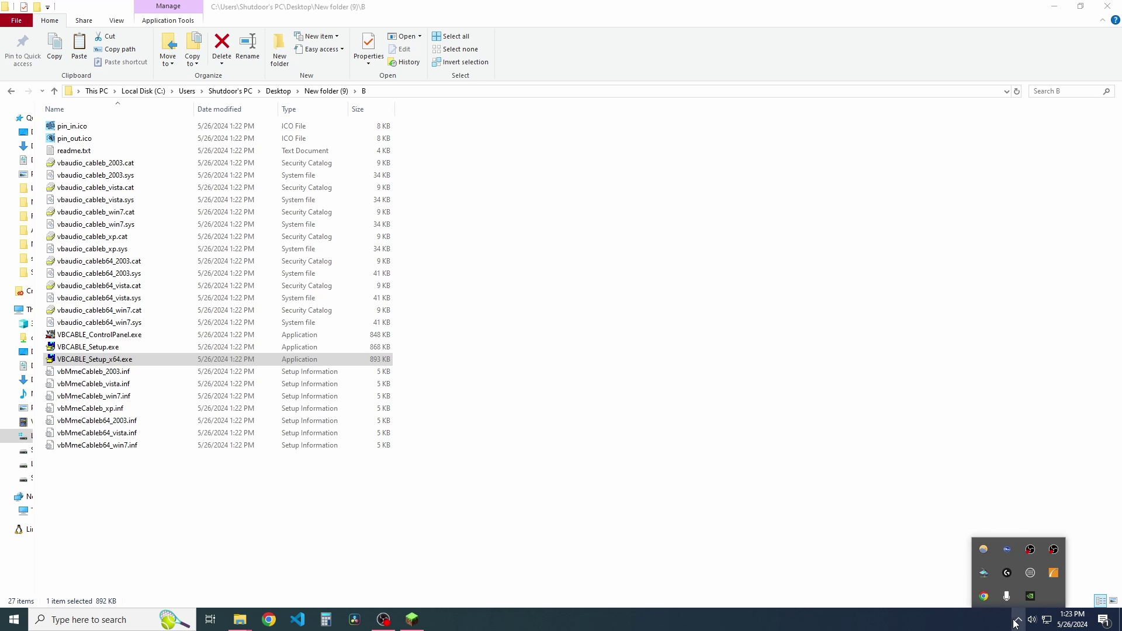
{"action": "left_click", "coordinate": [1018, 620]}
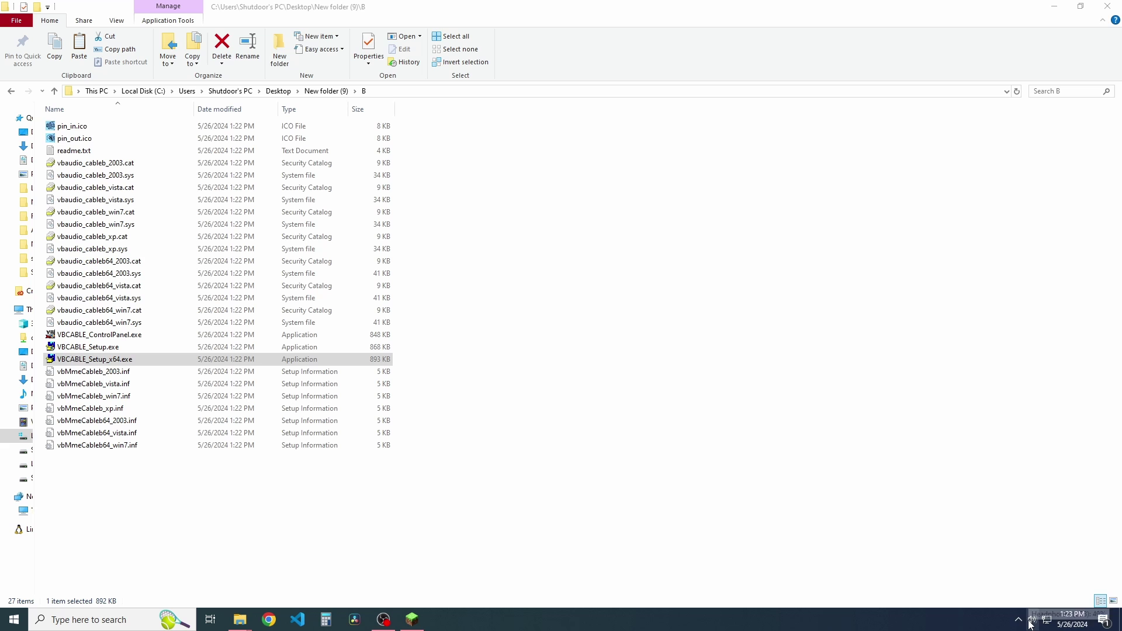
{"action": "right_click", "coordinate": [1028, 620]}
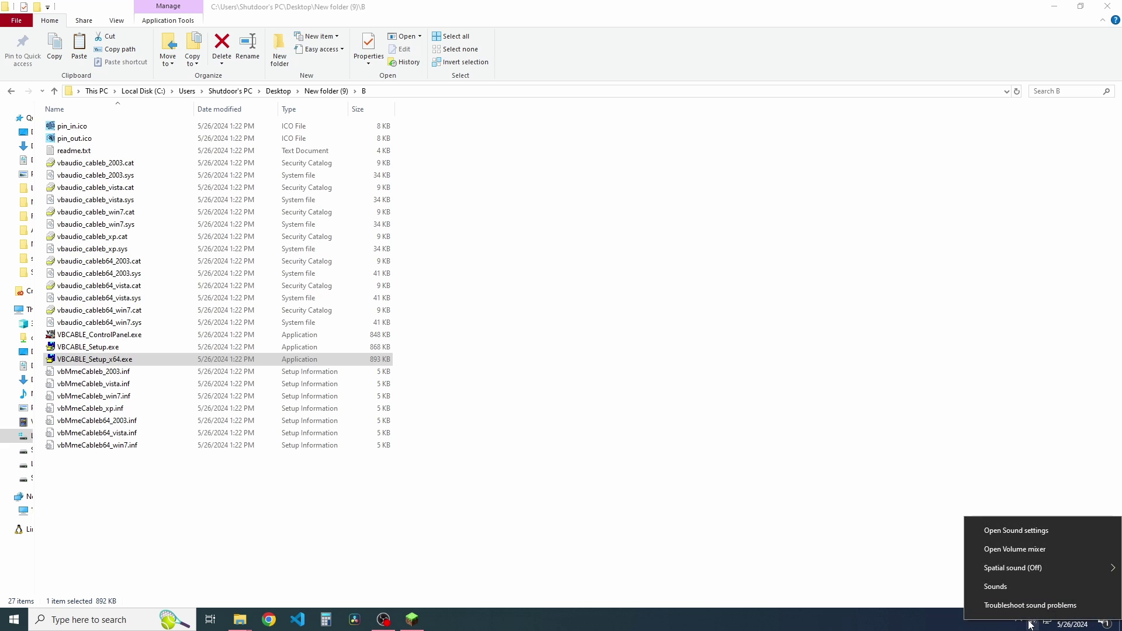
{"action": "left_click", "coordinate": [1022, 534]}
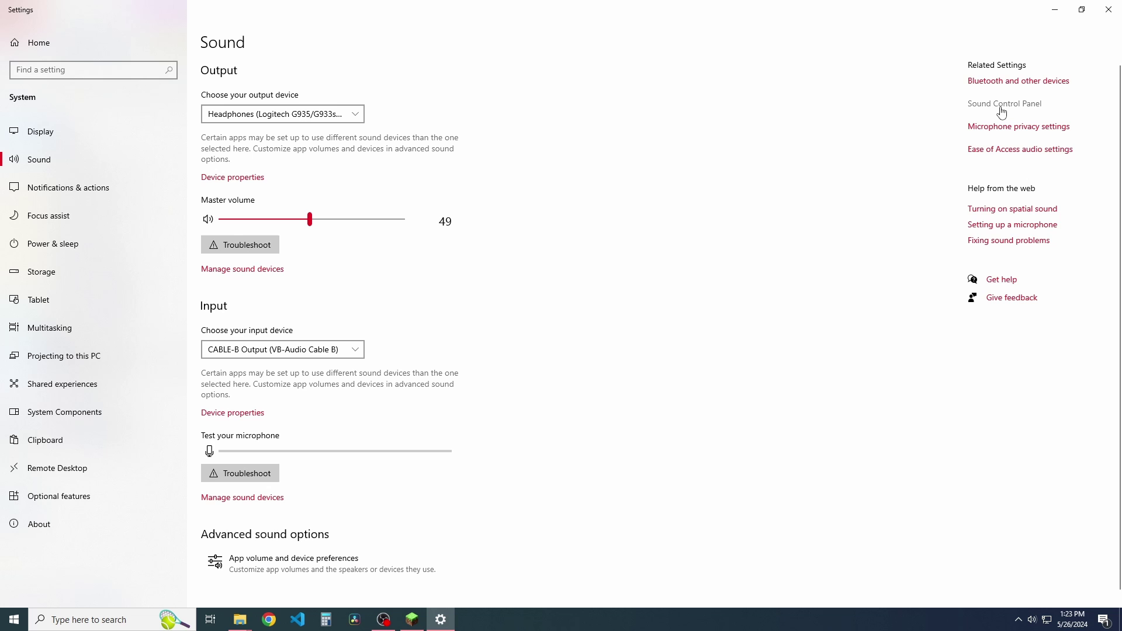
- In the classic Sound window, set the Logitech Headphones as Default Communication Device
{"action": "left_click", "coordinate": [1001, 111]}
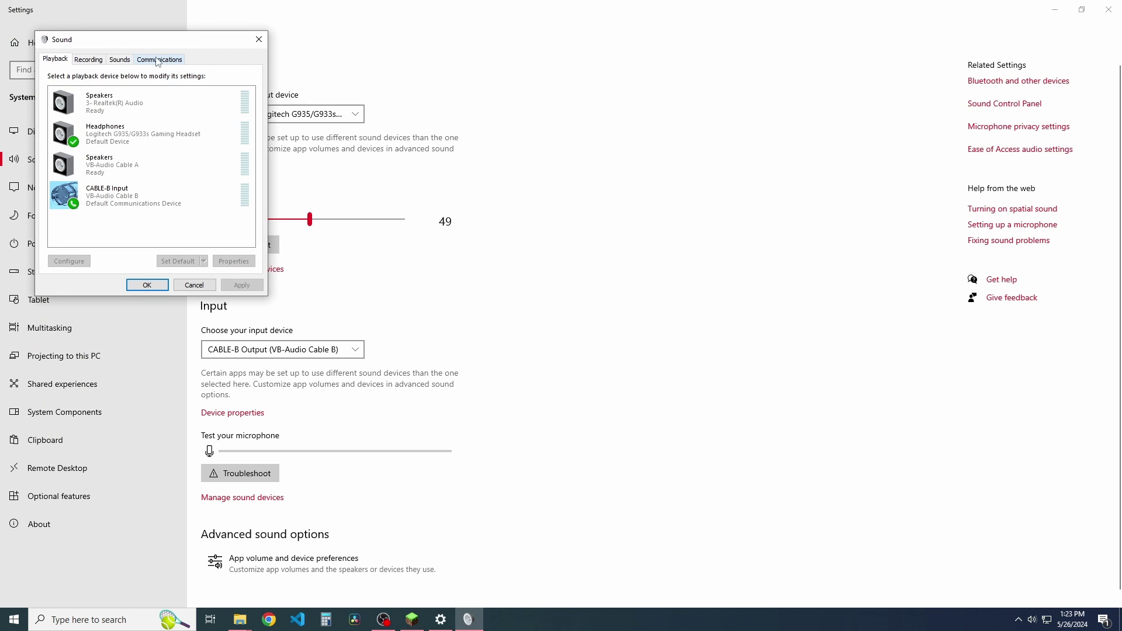
{"action": "left_click_drag", "start_coordinate": [154, 42], "coordinate": [609, 127]}
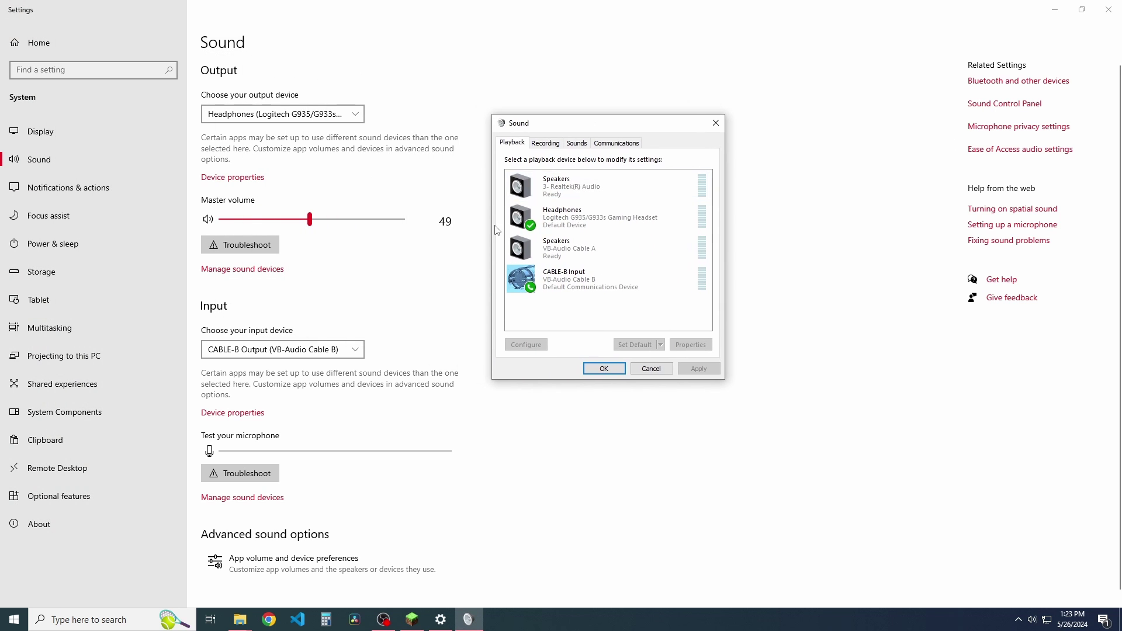
{"action": "left_click", "coordinate": [554, 222]}
{"action": "right_click", "coordinate": [579, 208]}
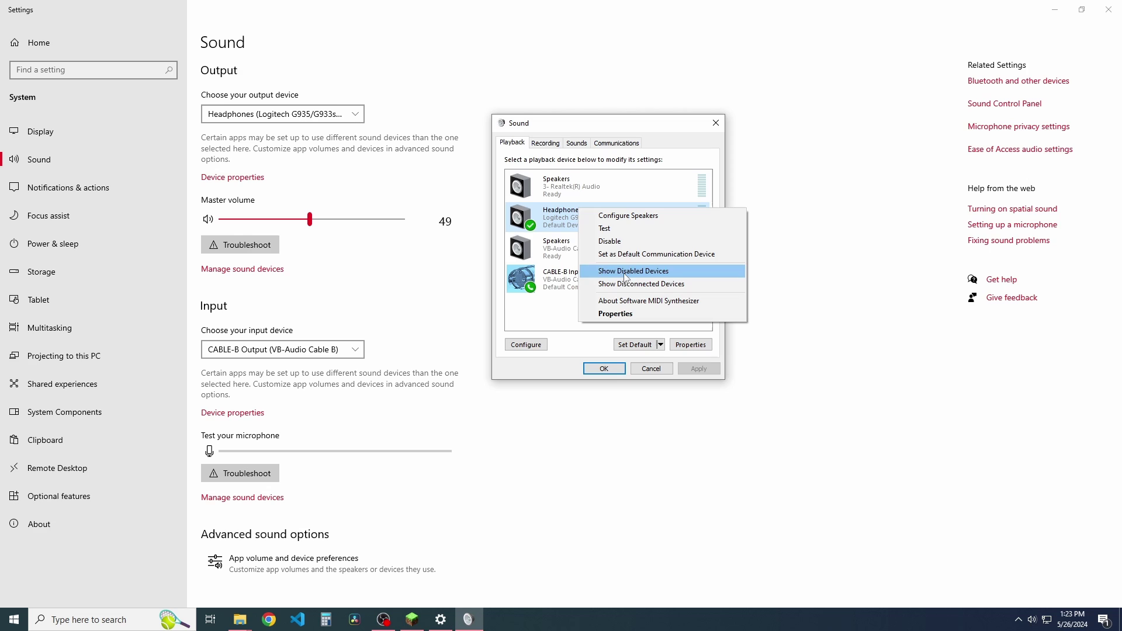
{"action": "left_click", "coordinate": [567, 207]}
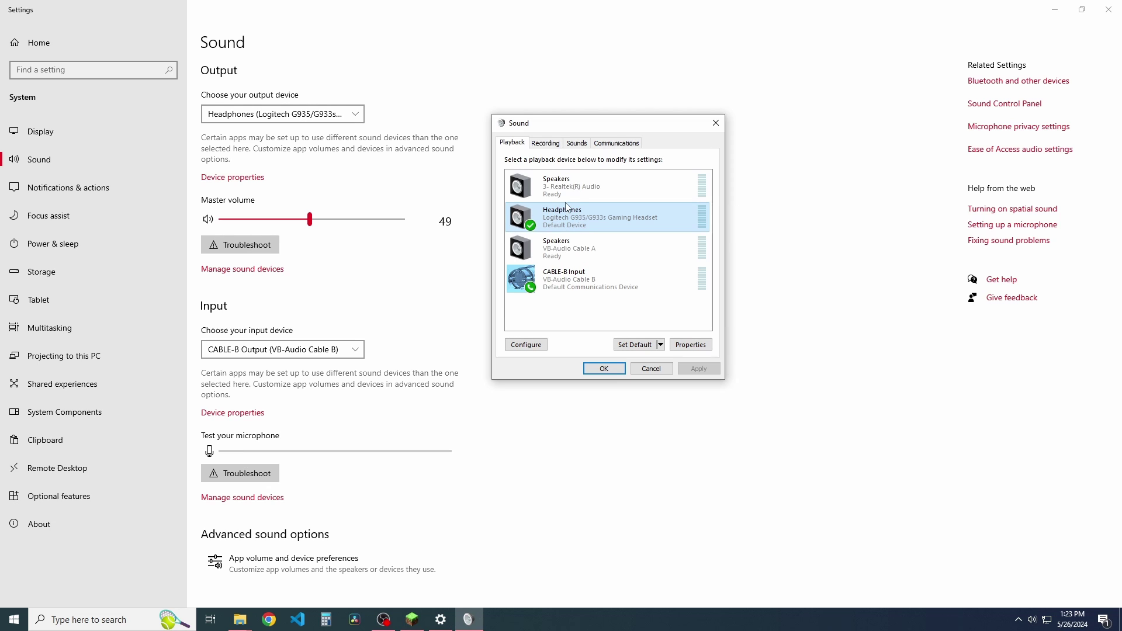
{"action": "right_click", "coordinate": [575, 222]}
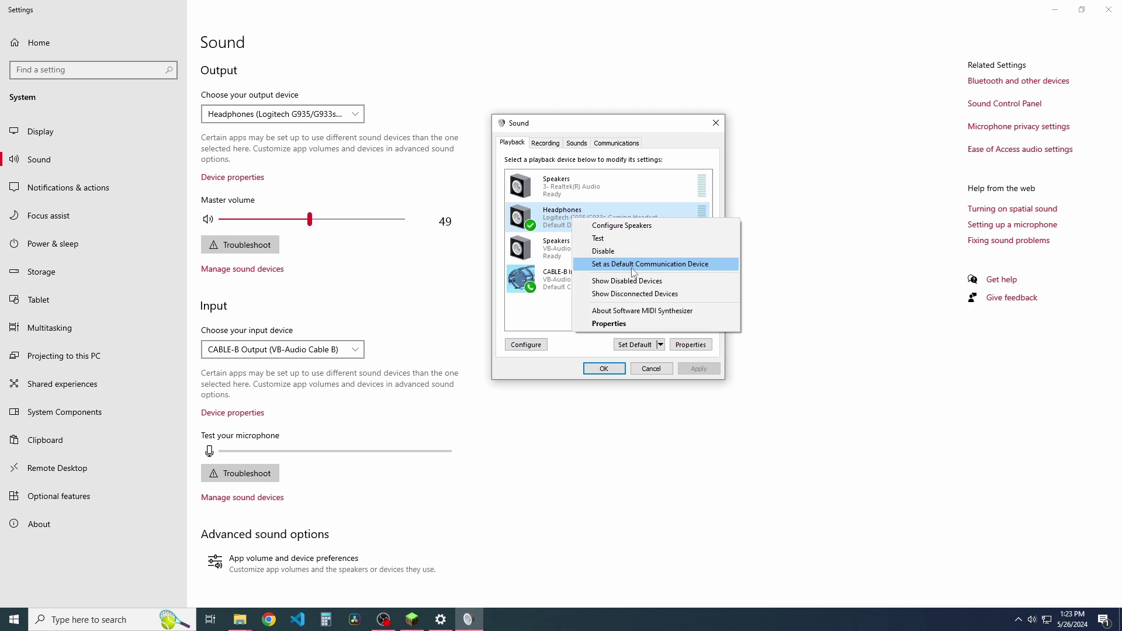
{"action": "left_click", "coordinate": [650, 264]}
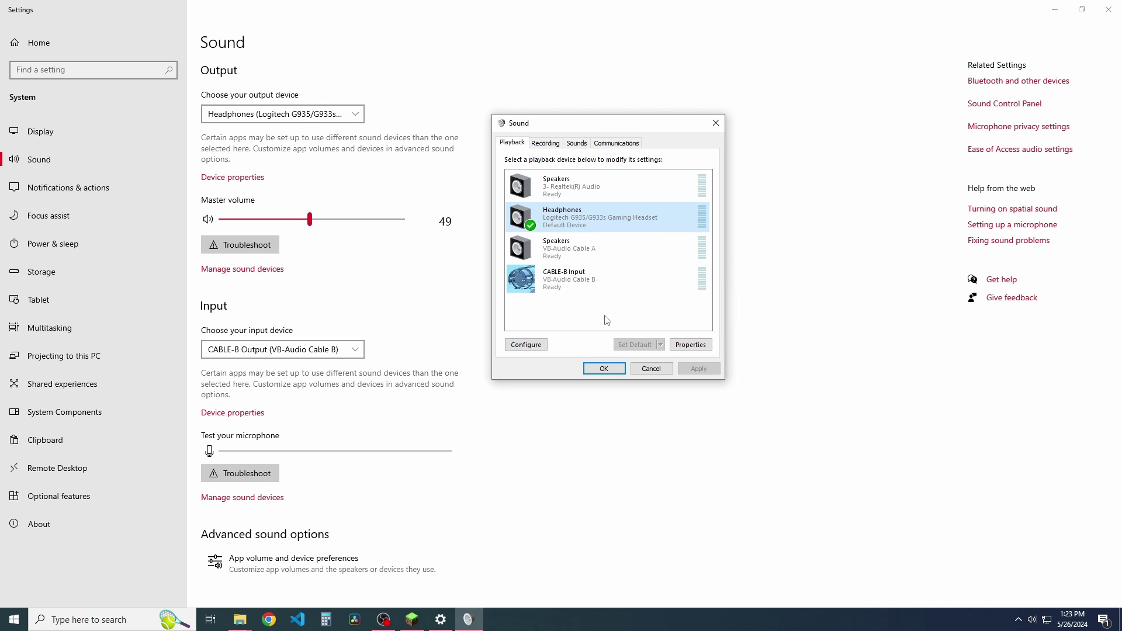
- Set the BLUE Yeti PRO microphone as both default device and default communication device
{"action": "left_click", "coordinate": [549, 146]}
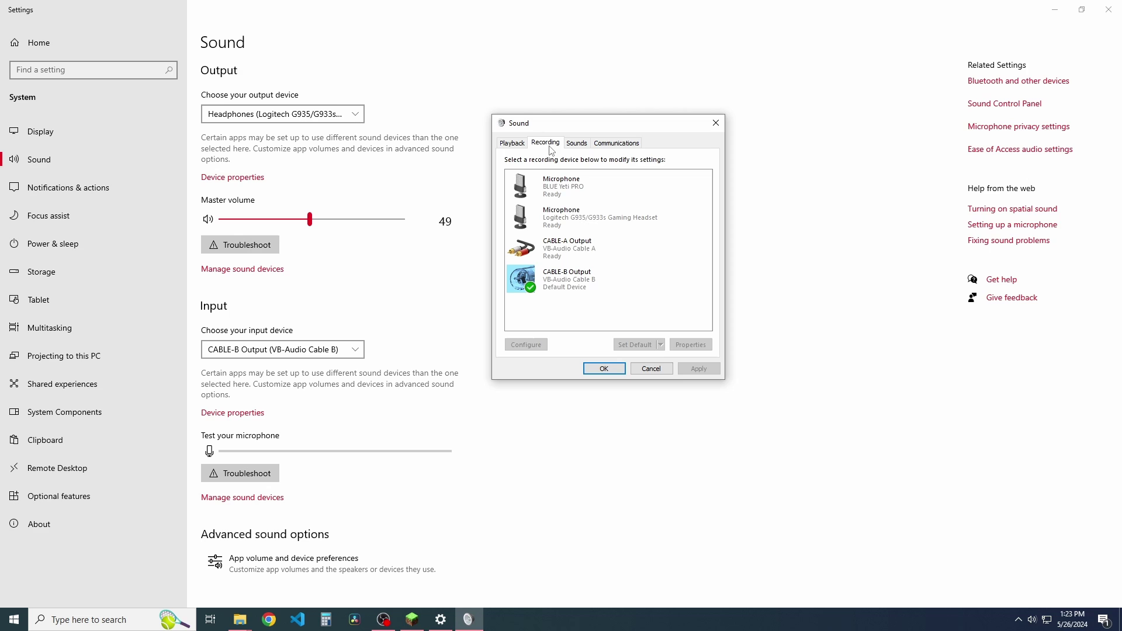
{"action": "right_click", "coordinate": [591, 192]}
{"action": "left_click", "coordinate": [640, 226]}
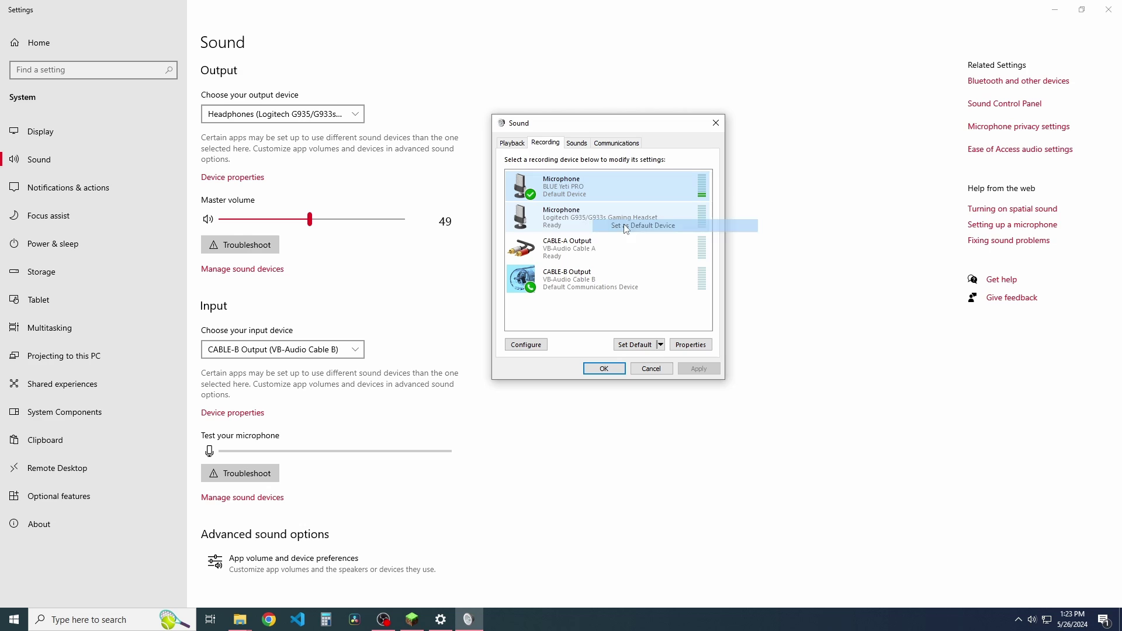
{"action": "right_click", "coordinate": [569, 188]}
{"action": "left_click", "coordinate": [608, 222]}
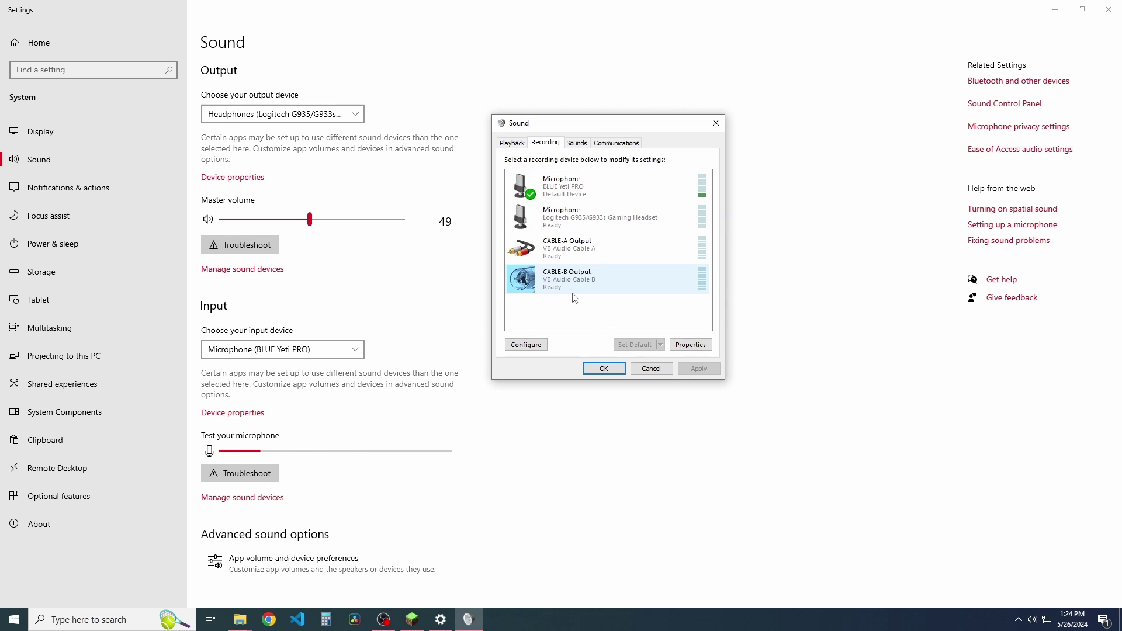
- Enable Listen on CABLE-A Output, playing it through the Logitech headphones, and apply
{"action": "right_click", "coordinate": [562, 249]}
{"action": "left_click", "coordinate": [598, 326]}
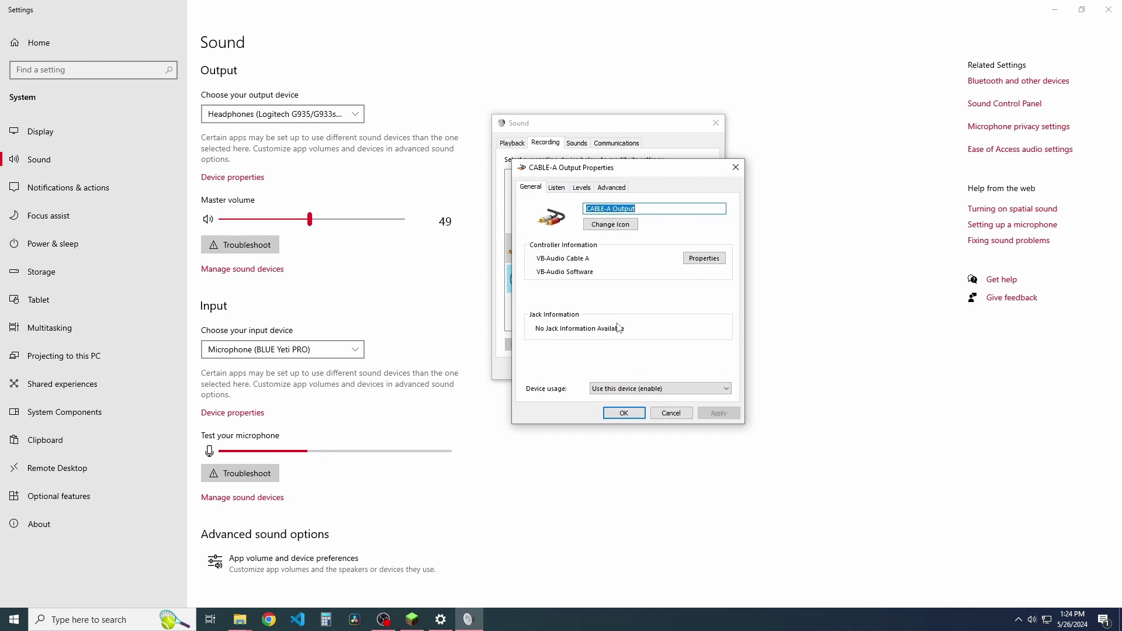
{"action": "left_click", "coordinate": [563, 188]}
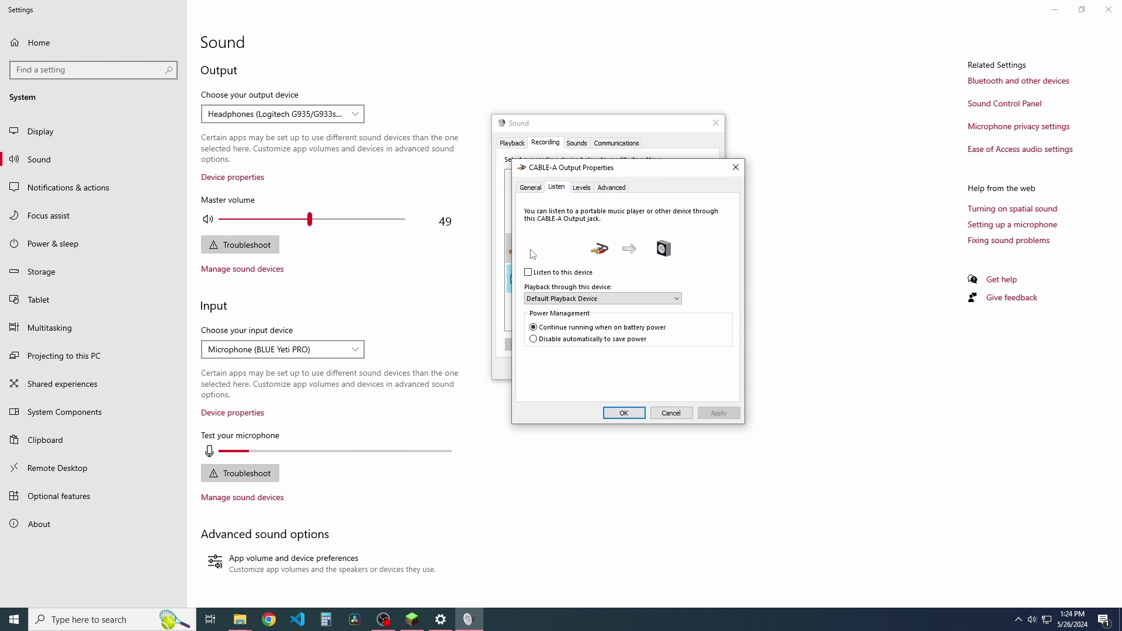
{"action": "left_click", "coordinate": [530, 273]}
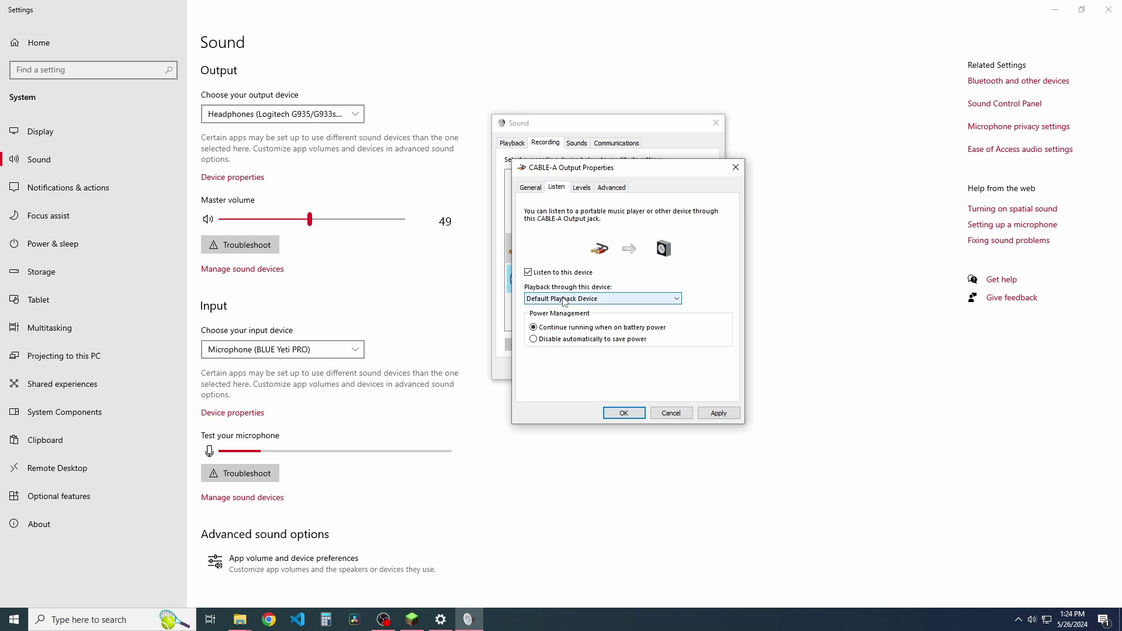
{"action": "left_click", "coordinate": [564, 300]}
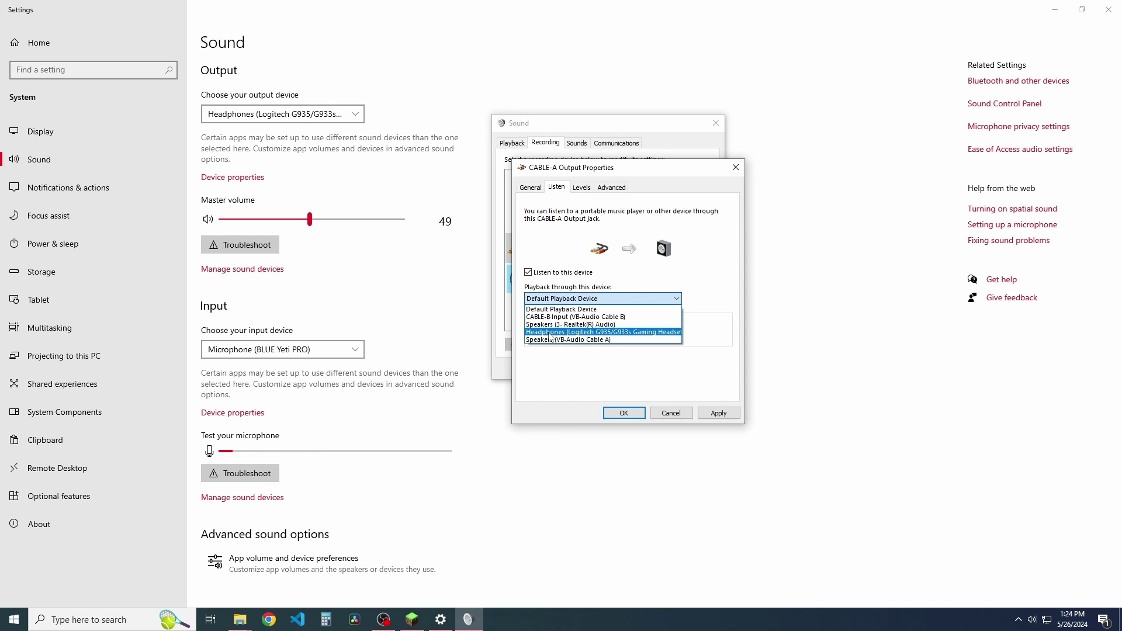
{"action": "left_click", "coordinate": [568, 332]}
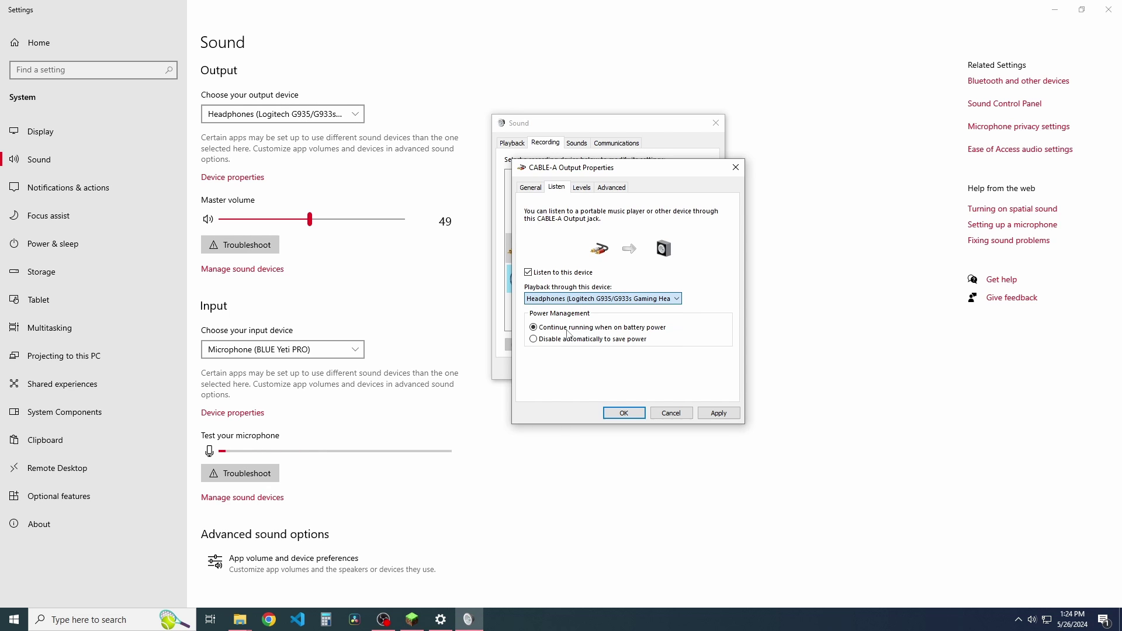
{"action": "left_click", "coordinate": [718, 413]}
{"action": "left_click", "coordinate": [624, 413]}
- Enable Listen on CABLE-B Output through the Logitech G935 headset, then close the Sound dialog
{"action": "left_click", "coordinate": [600, 279]}
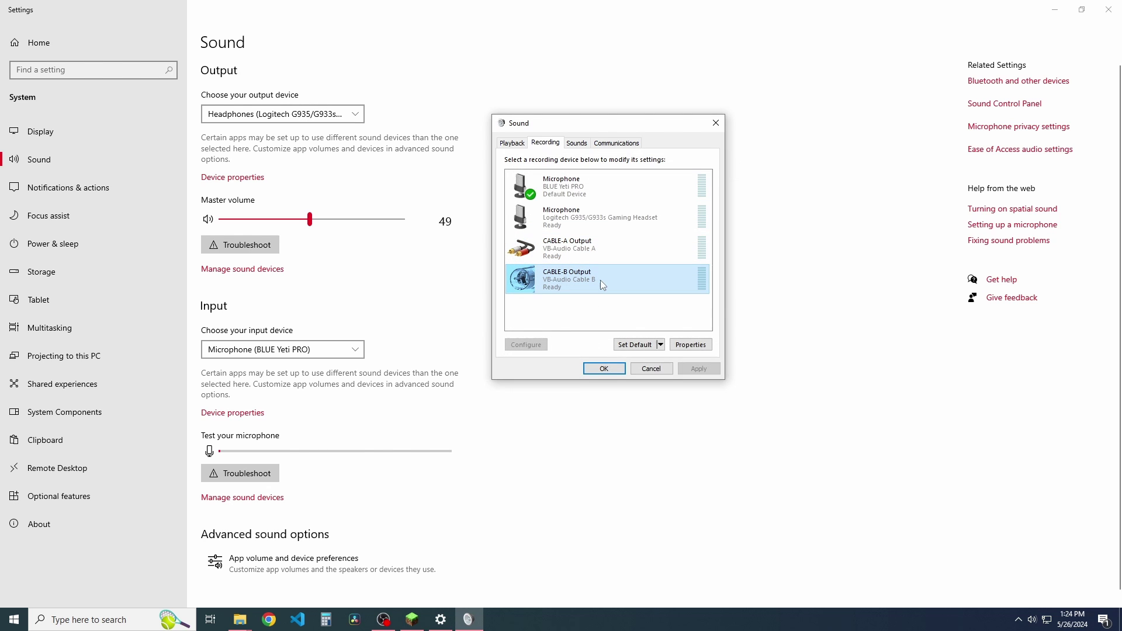
{"action": "right_click", "coordinate": [601, 279]}
{"action": "left_click", "coordinate": [637, 360]}
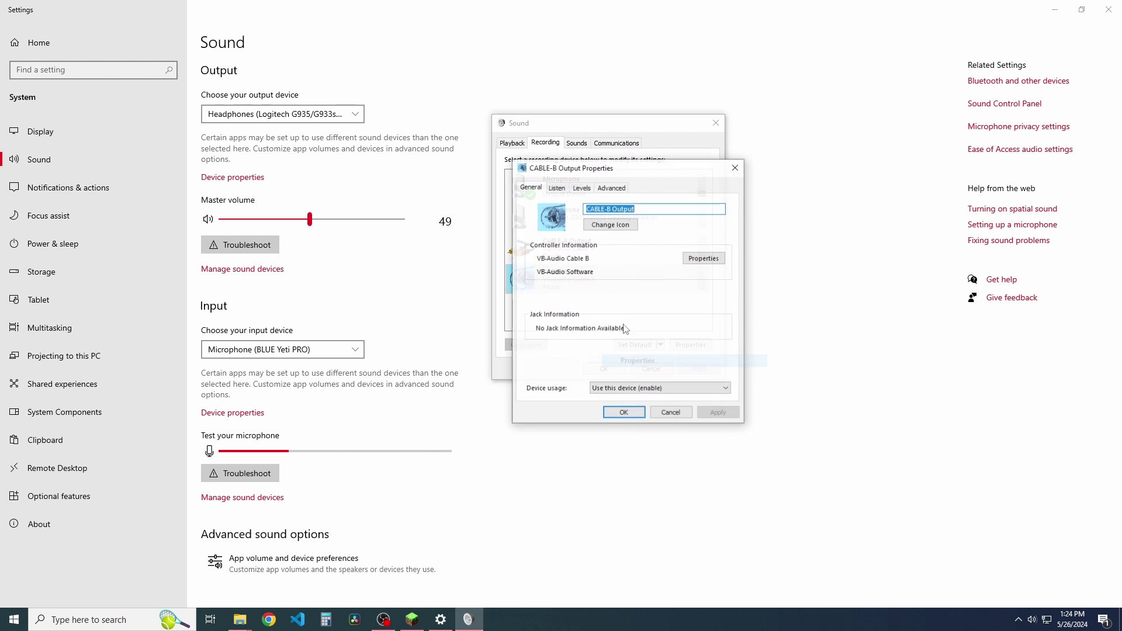
{"action": "left_click", "coordinate": [565, 190]}
{"action": "left_click", "coordinate": [602, 299]}
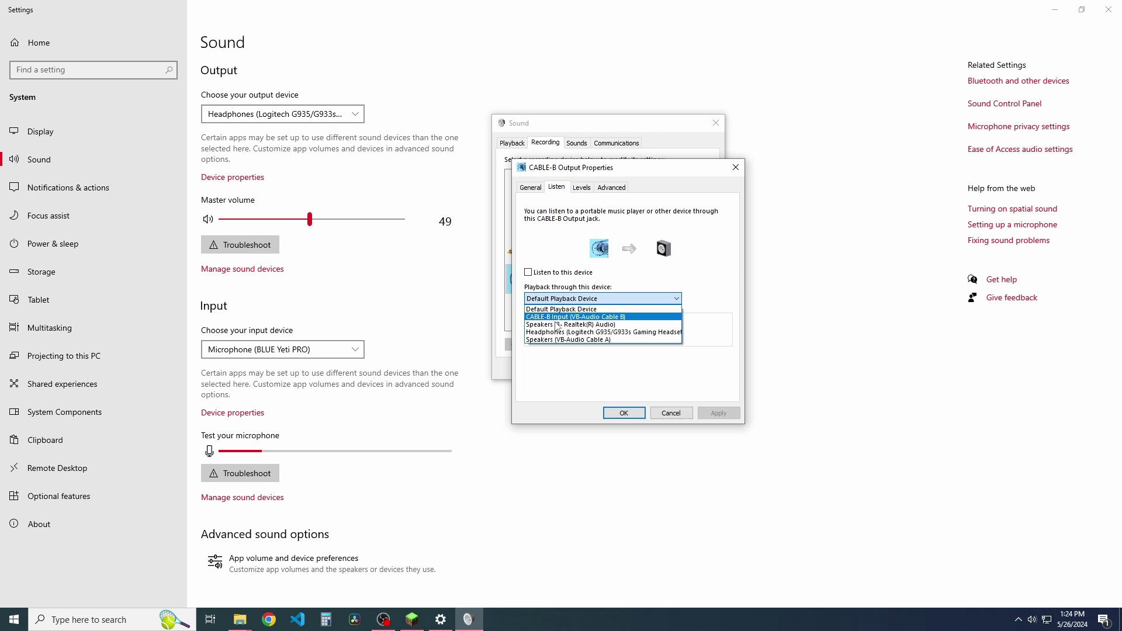
{"action": "left_click", "coordinate": [553, 340]}
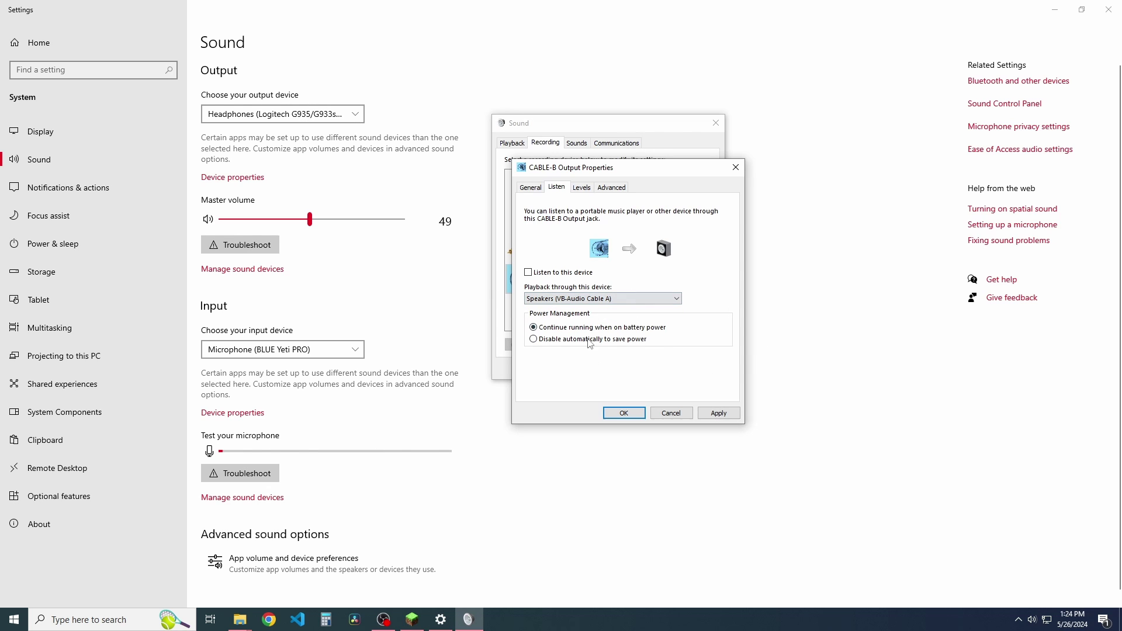
{"action": "left_click", "coordinate": [555, 272]}
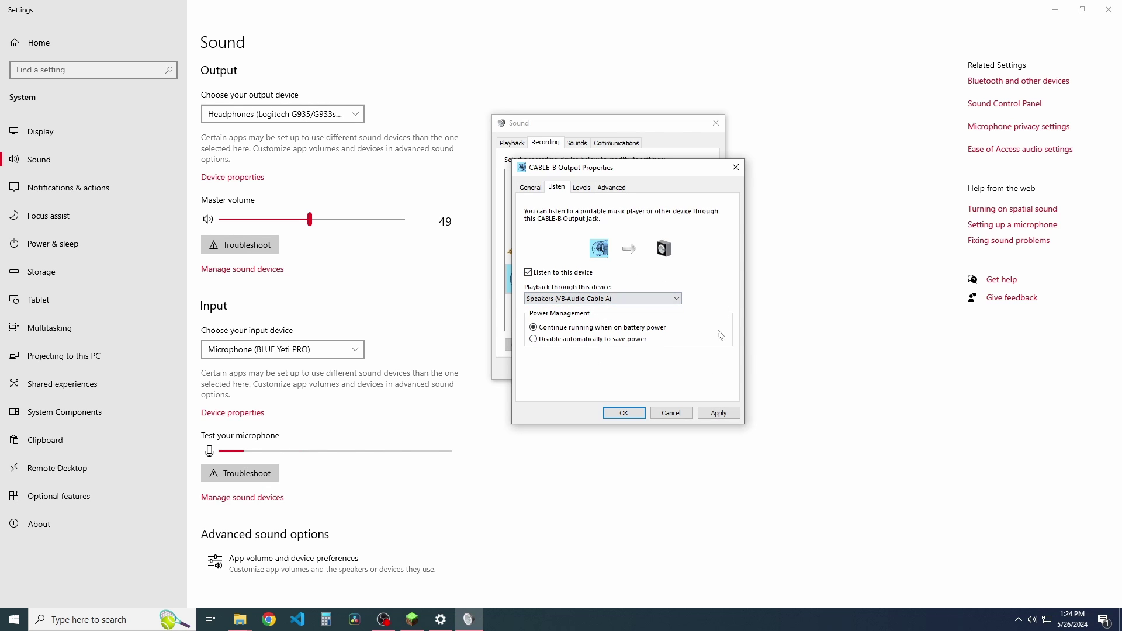
{"action": "left_click", "coordinate": [585, 299]}
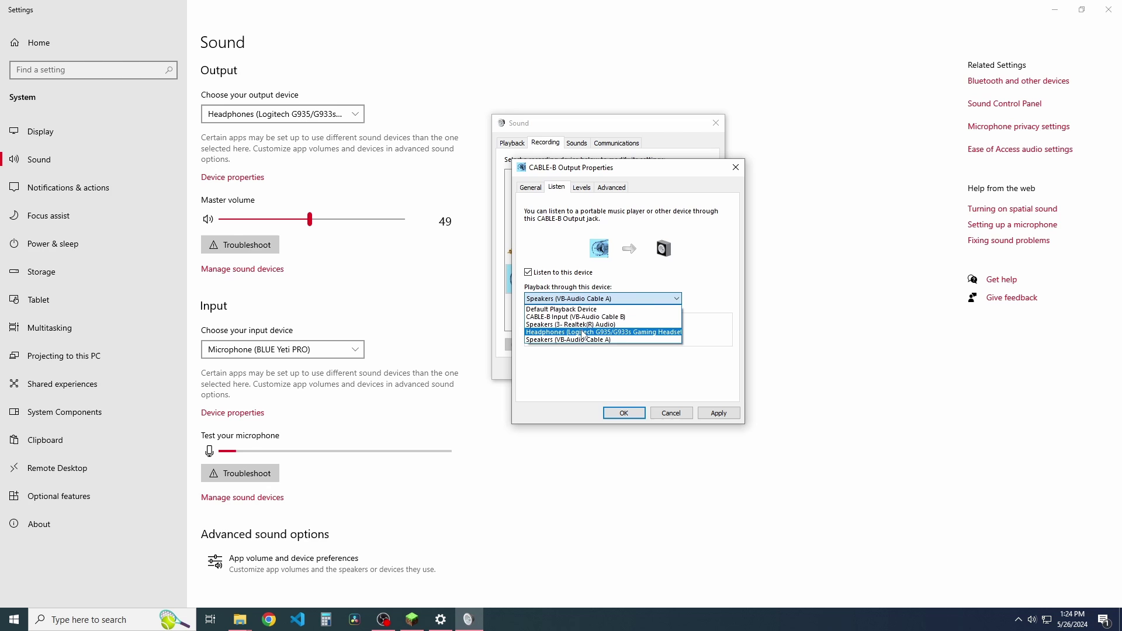
{"action": "left_click", "coordinate": [583, 332]}
{"action": "left_click", "coordinate": [717, 413]}
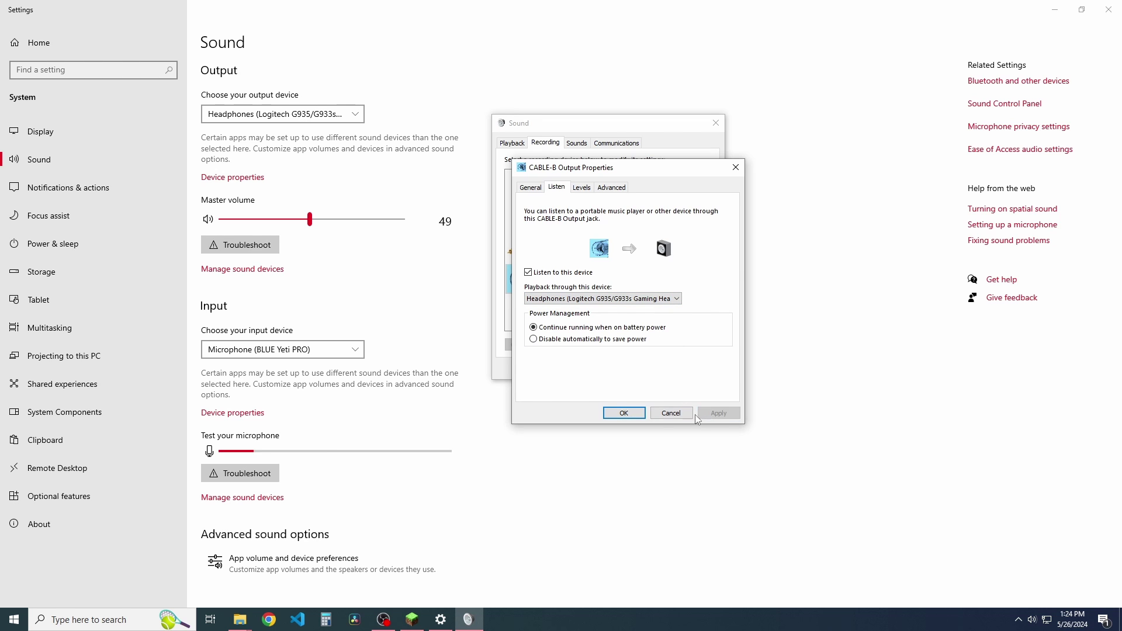
{"action": "left_click", "coordinate": [623, 413]}
{"action": "left_click", "coordinate": [603, 370]}
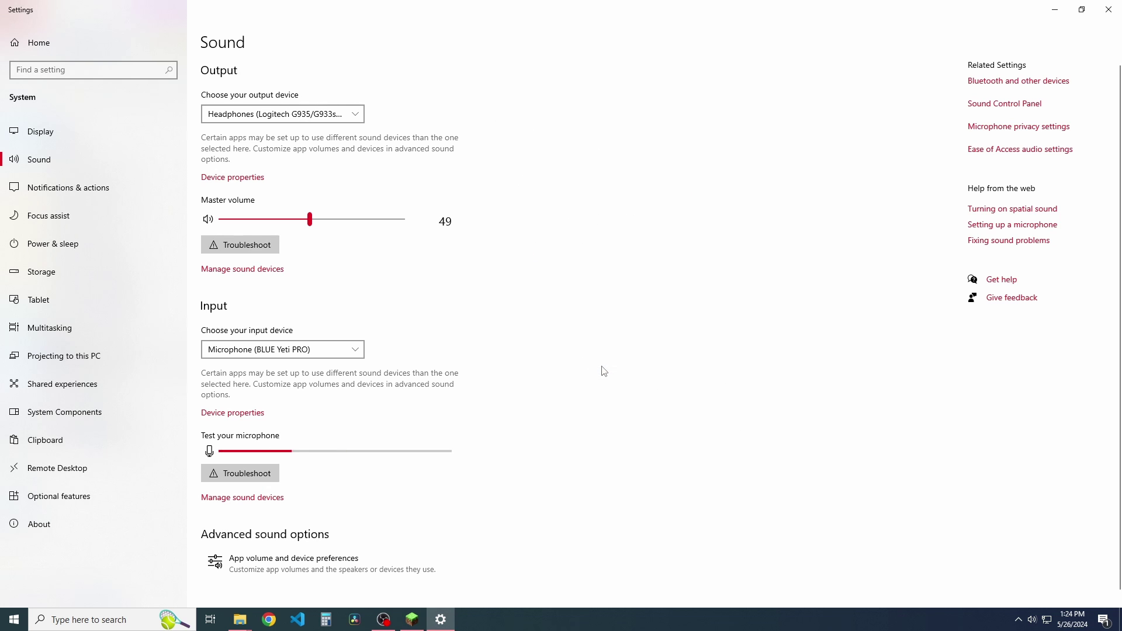
- In Minecraft's Music & Sounds options, set Device to Speakers (VB-Audio Cable A) and click Done
{"action": "left_click", "coordinate": [412, 620]}
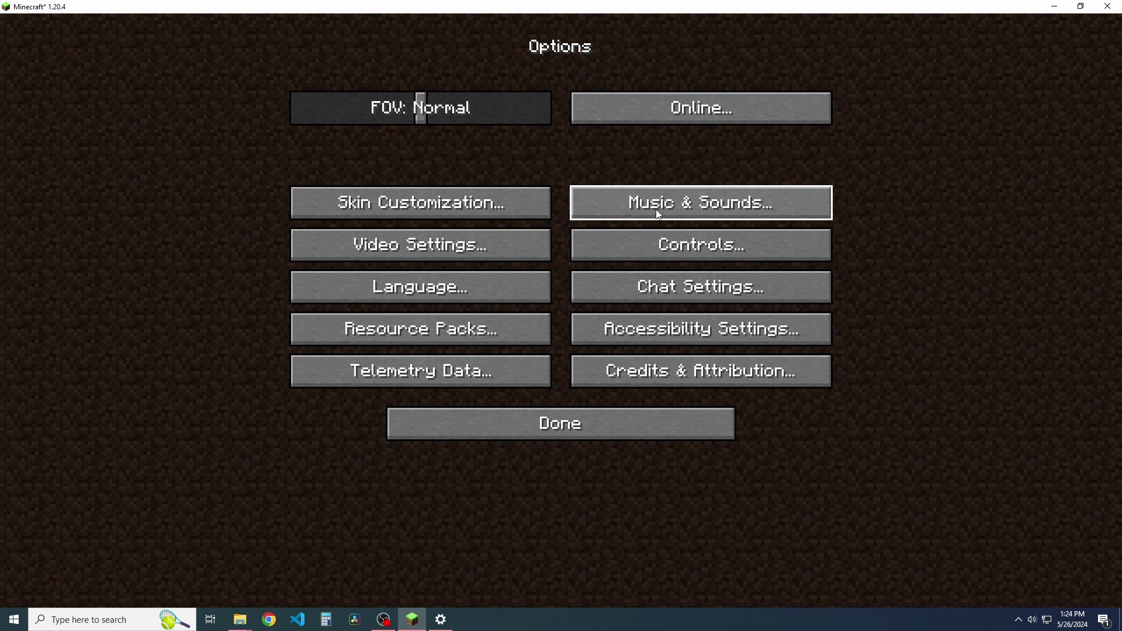
{"action": "left_click", "coordinate": [703, 202]}
{"action": "left_click", "coordinate": [530, 361]}
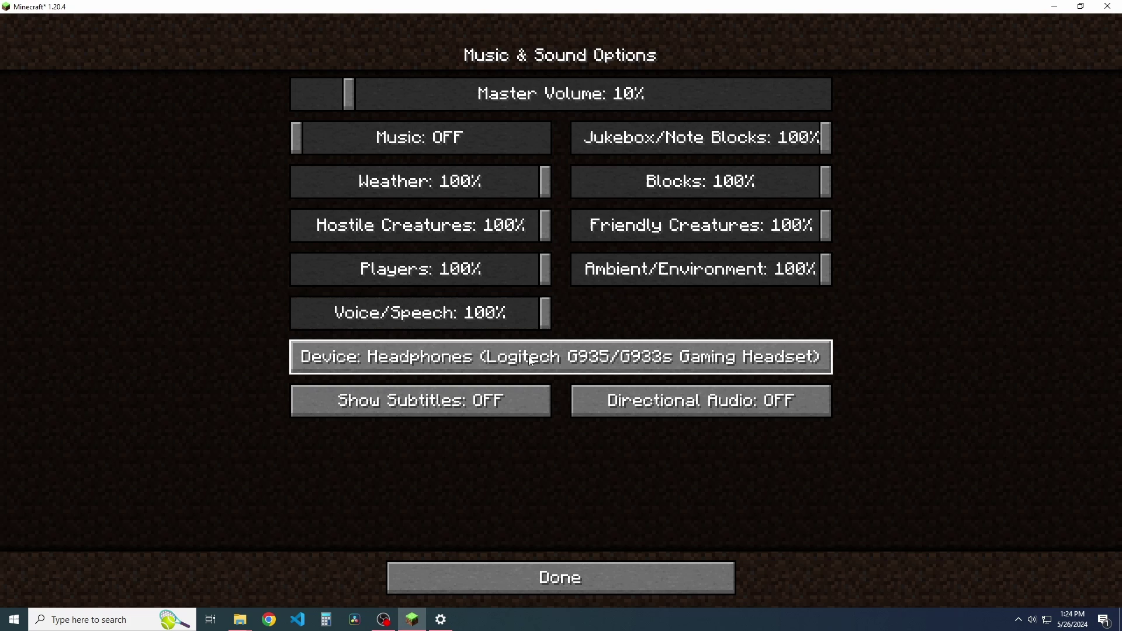
{"action": "left_click", "coordinate": [397, 365]}
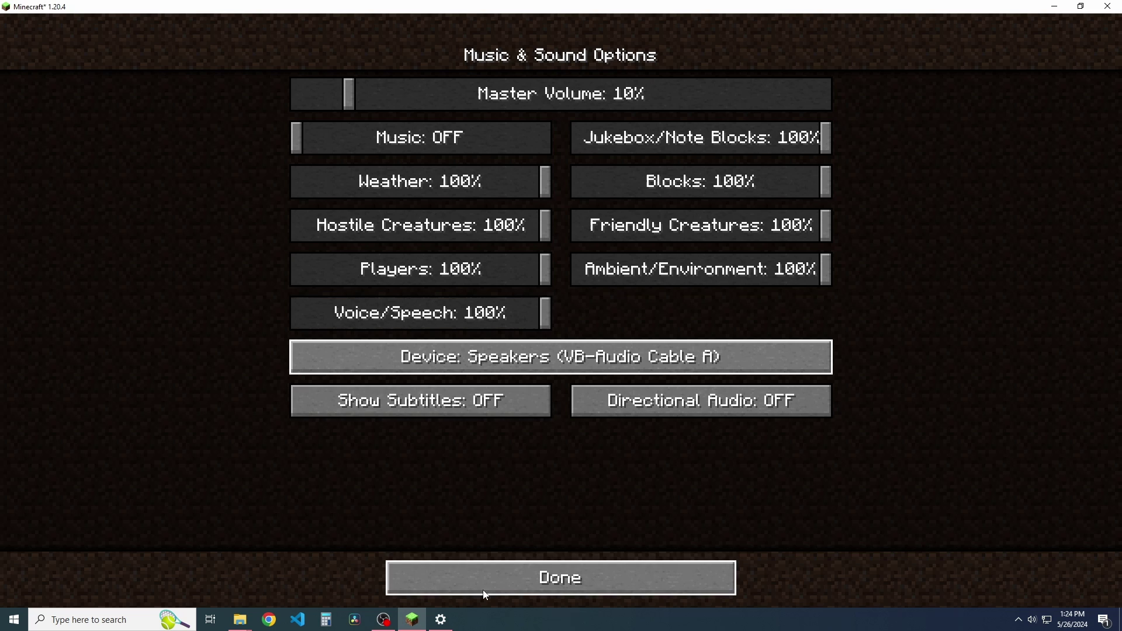
{"action": "left_click", "coordinate": [526, 595]}
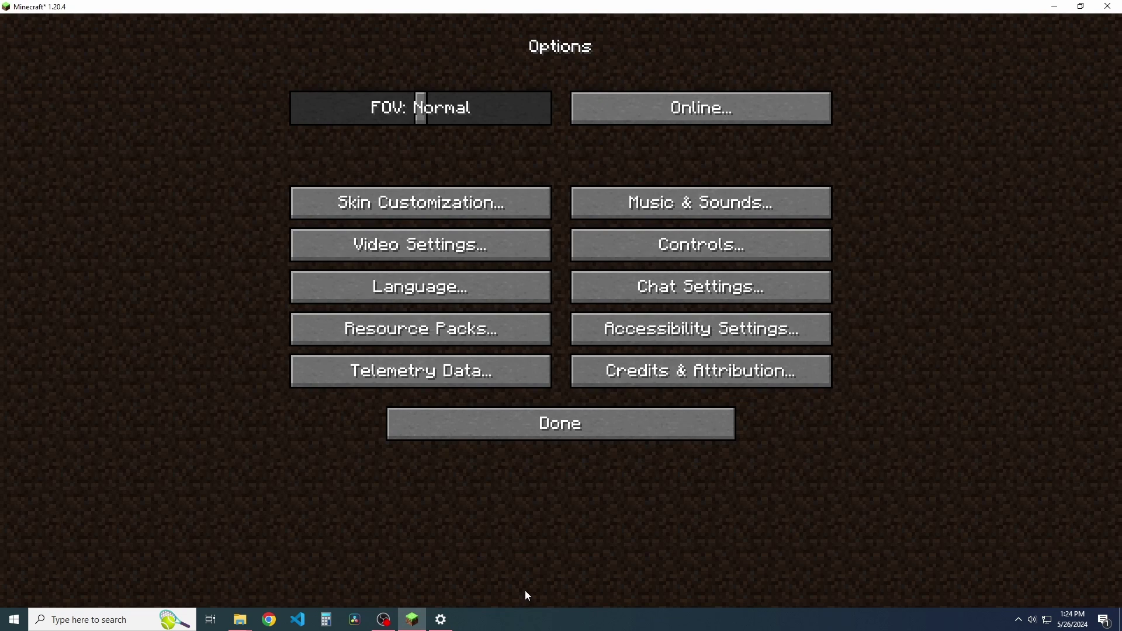
- Return to the title screen and select Simple Voice Chat in the Mods list
{"action": "left_click", "coordinate": [549, 418]}
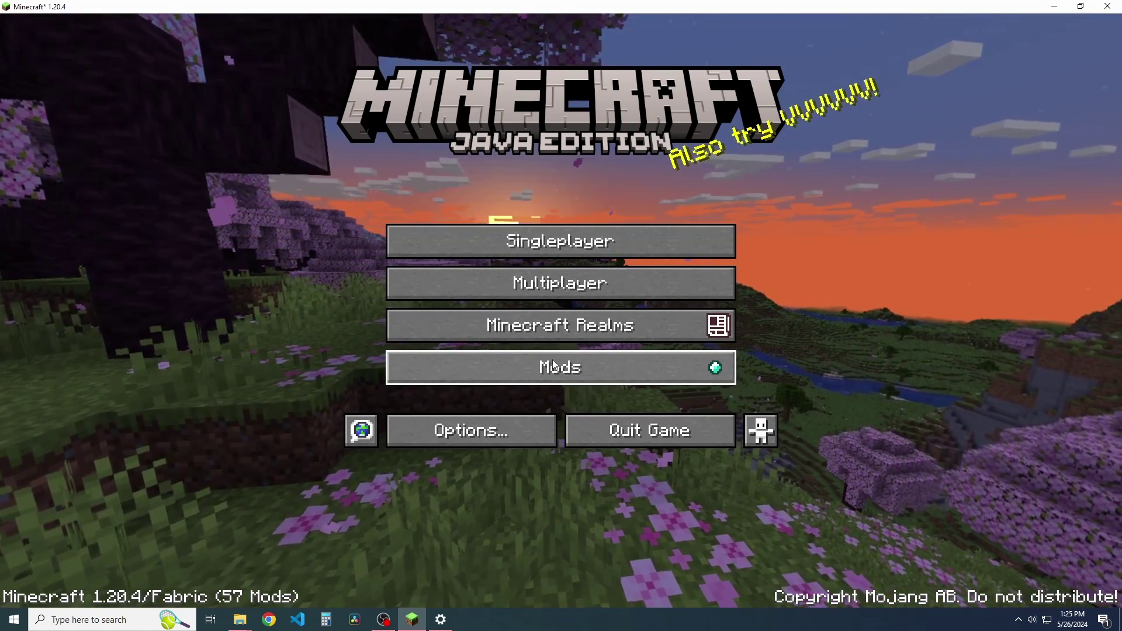
{"action": "left_click", "coordinate": [601, 369]}
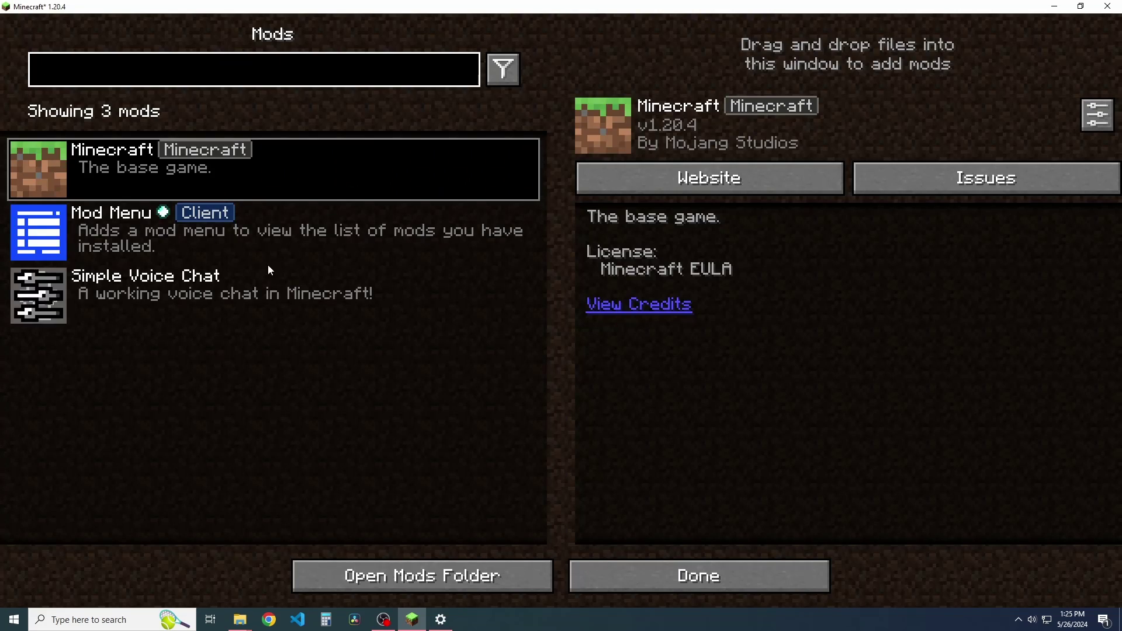
{"action": "left_click", "coordinate": [125, 246]}
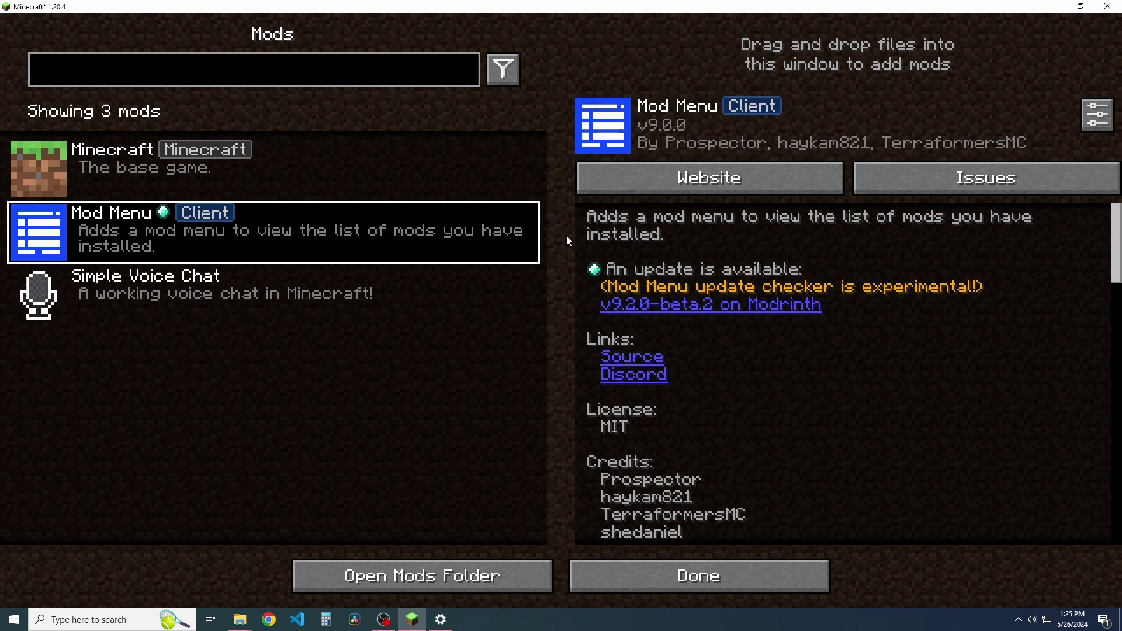
{"action": "left_click", "coordinate": [285, 282]}
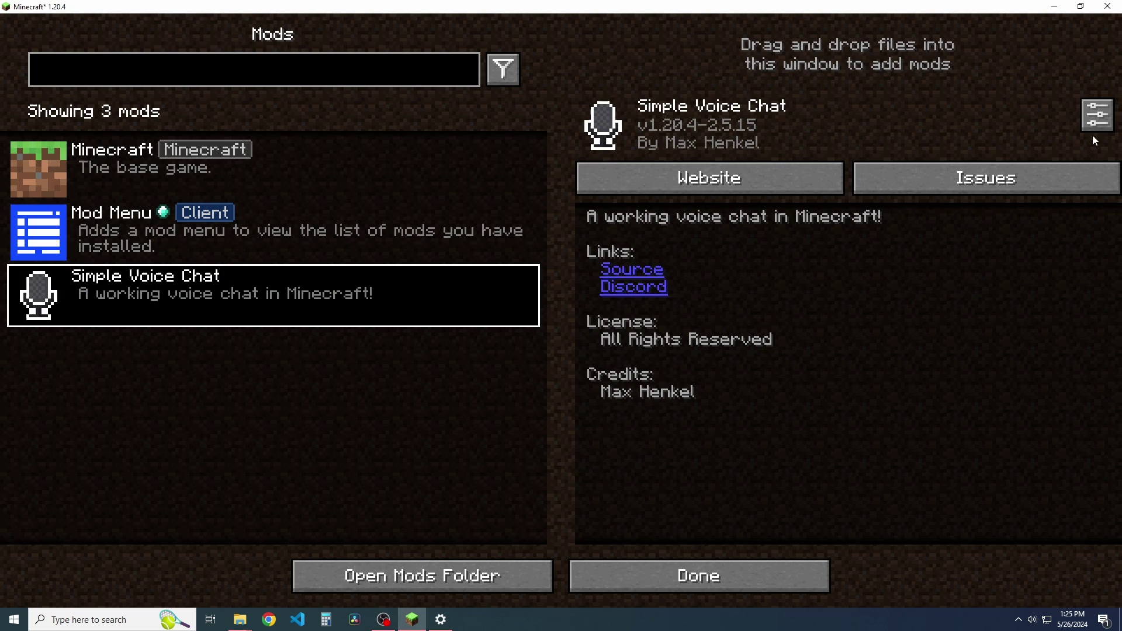
- Skip Simple Voice Chat's setup guide, then show its details in the Mods list again
{"action": "mouse_move", "coordinate": [235, 314]}
{"action": "left_click", "coordinate": [1096, 120]}
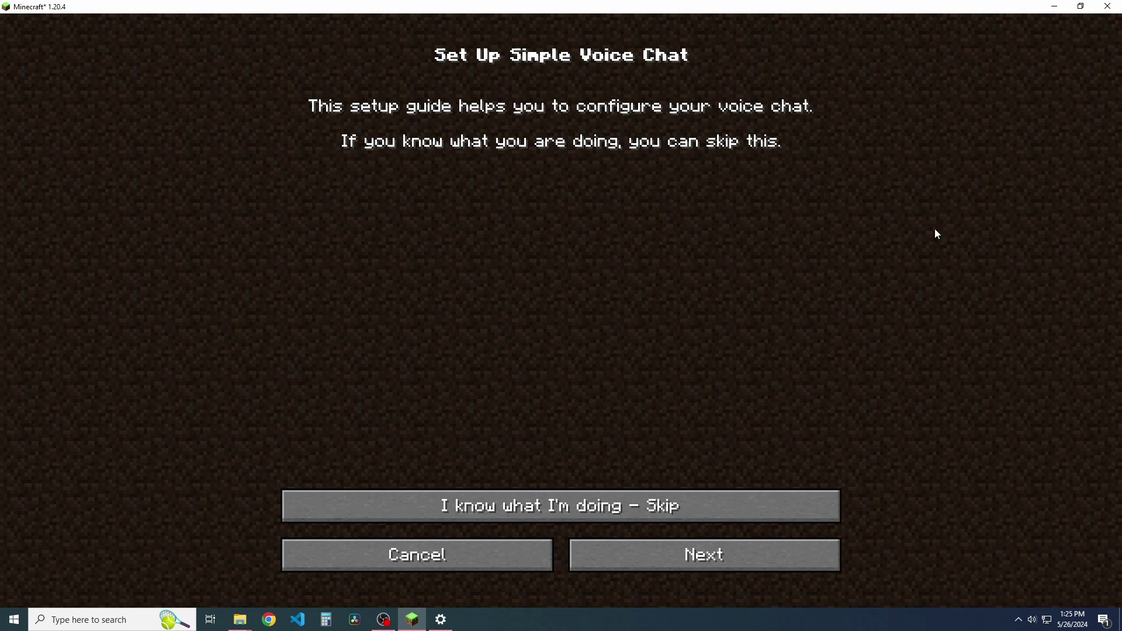
{"action": "left_click", "coordinate": [613, 504]}
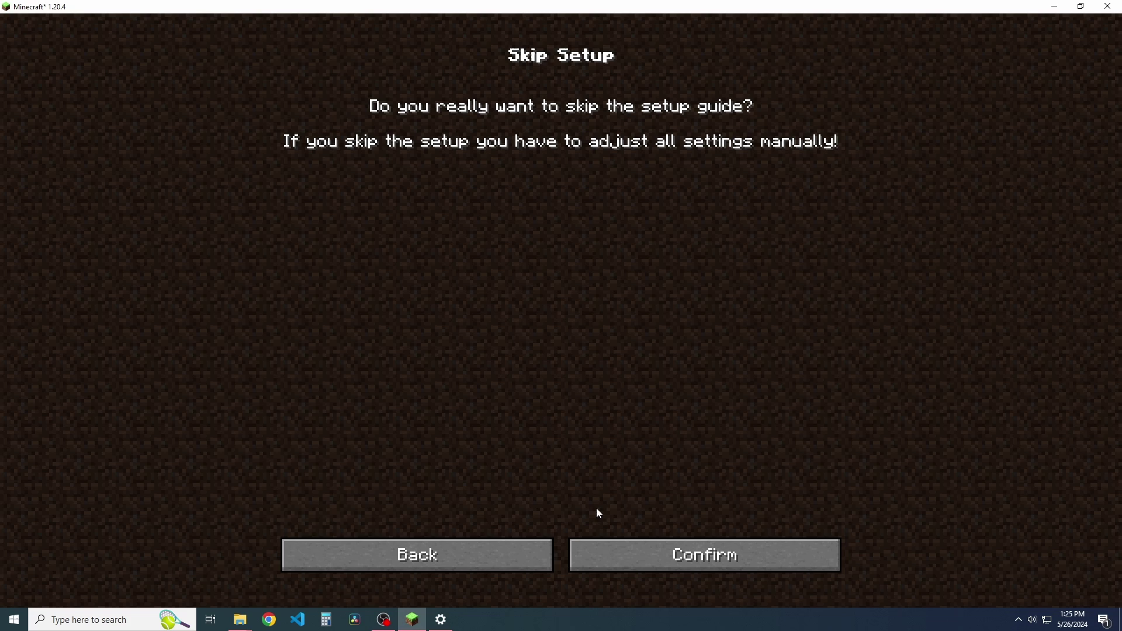
{"action": "left_click", "coordinate": [592, 554]}
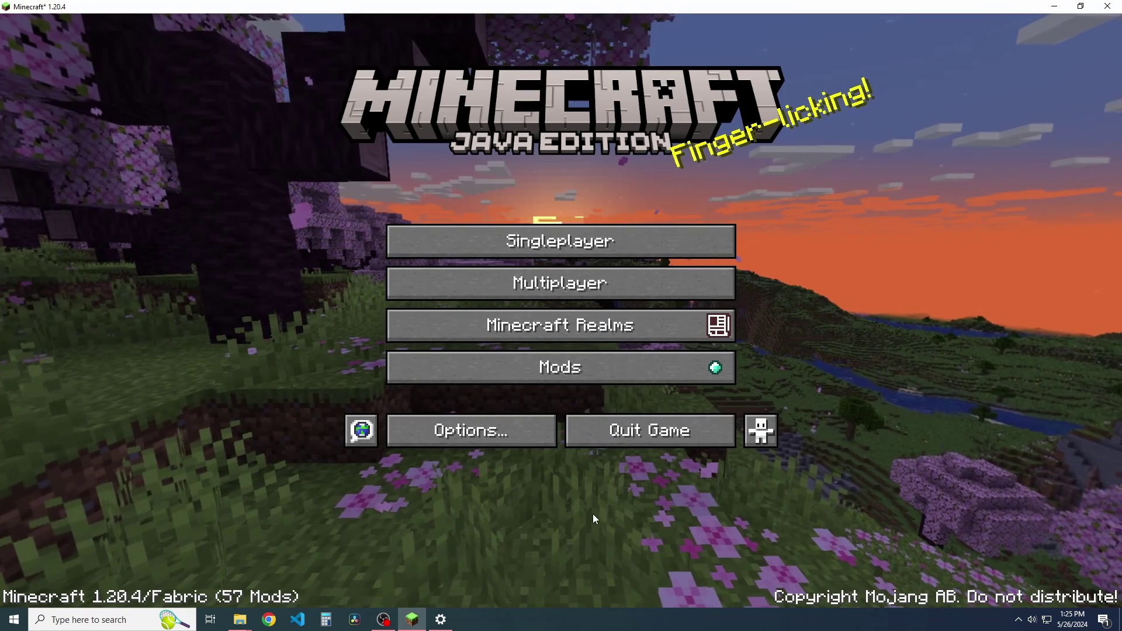
{"action": "left_click", "coordinate": [524, 370]}
{"action": "left_click", "coordinate": [255, 268]}
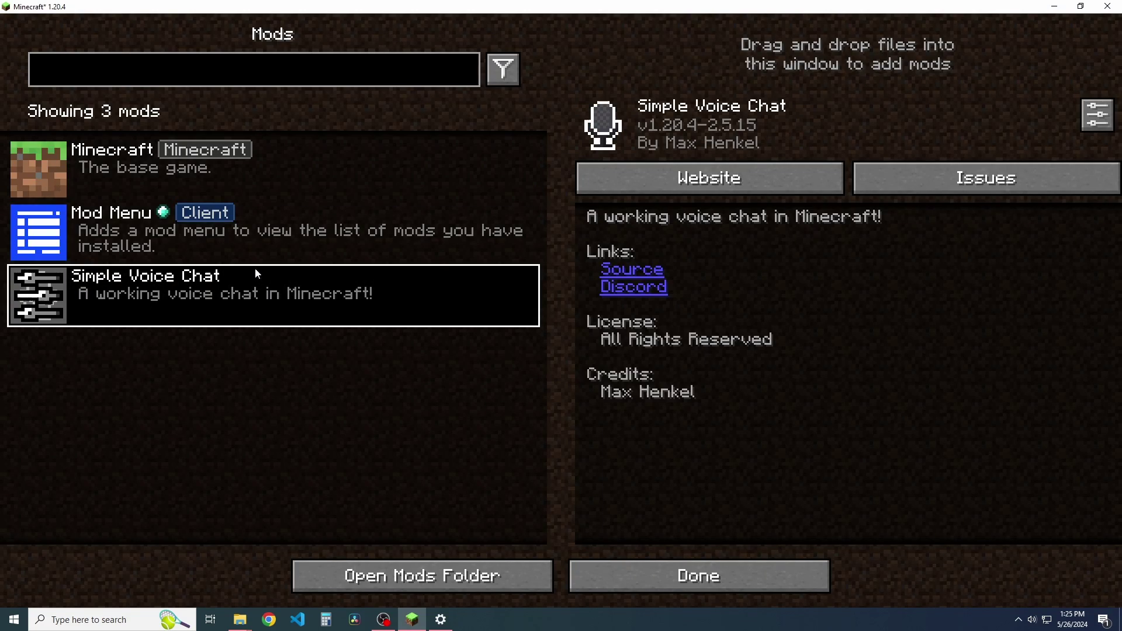
- Set Simple Voice Chat's speaker to CABLE-B Input (VB-Audio Cable B), then return to Mods
{"action": "left_click", "coordinate": [1103, 110]}
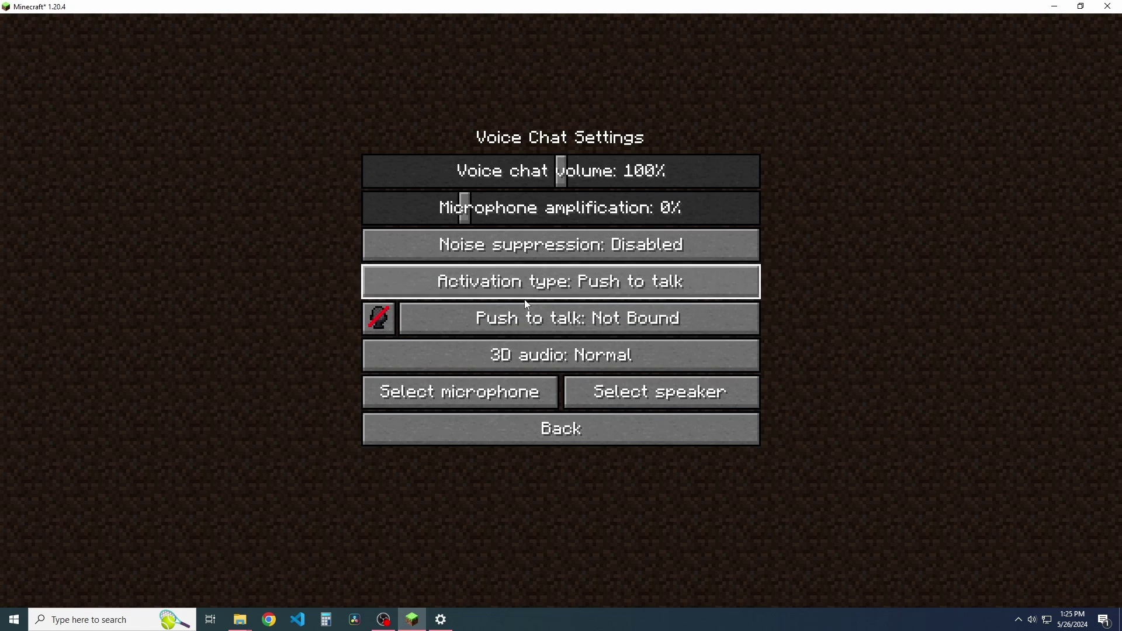
{"action": "left_click", "coordinate": [665, 403]}
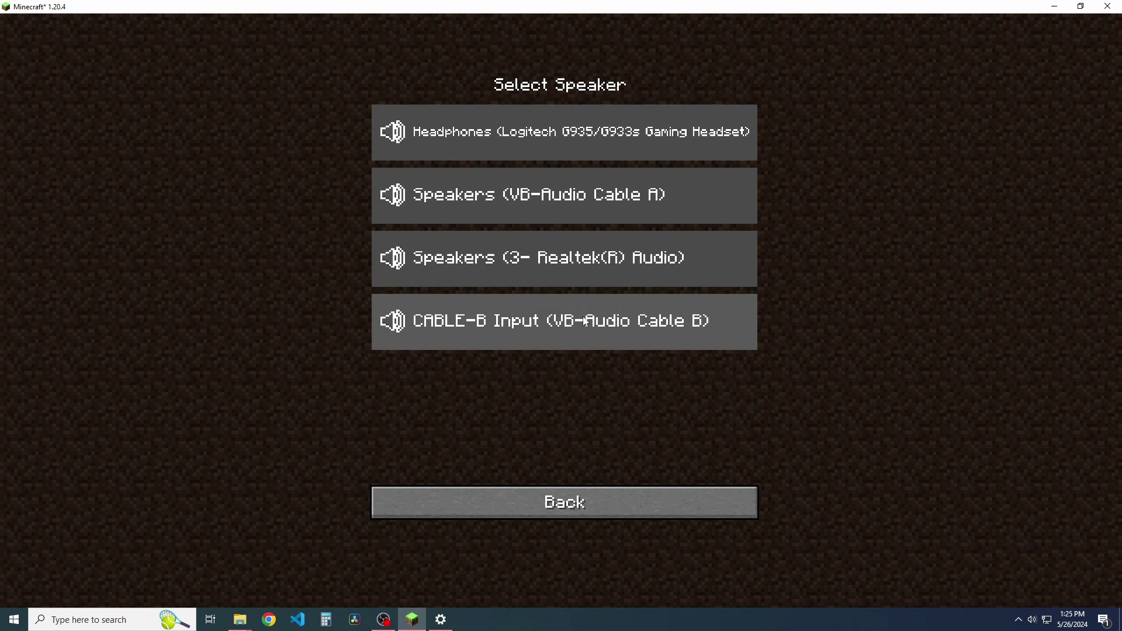
{"action": "left_click", "coordinate": [660, 323]}
{"action": "left_click", "coordinate": [596, 512]}
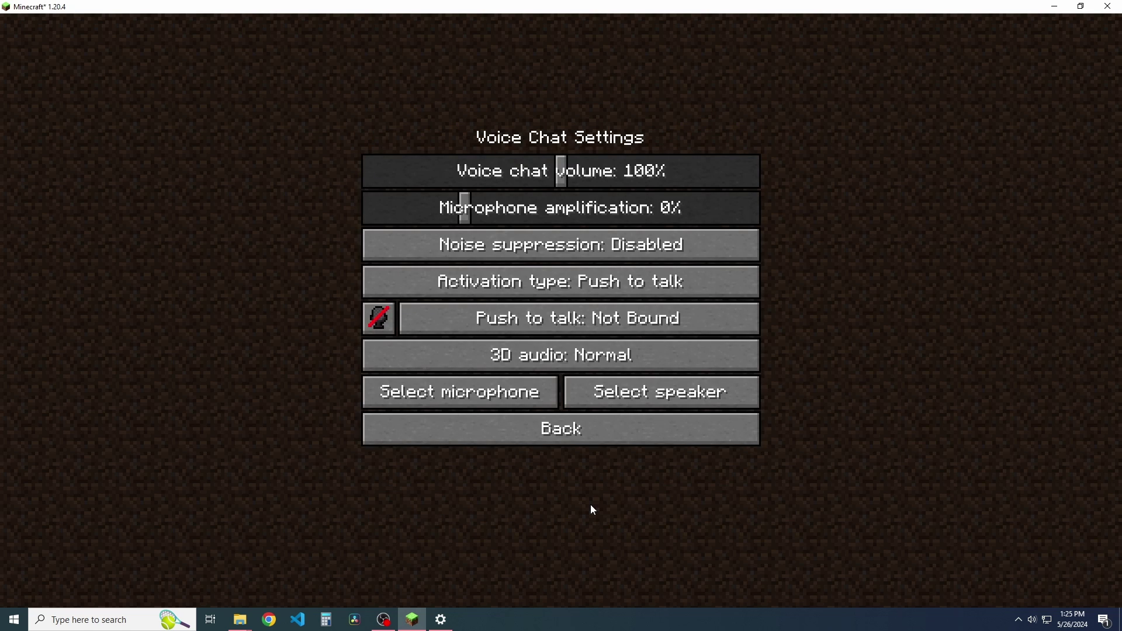
{"action": "left_click", "coordinate": [575, 442]}
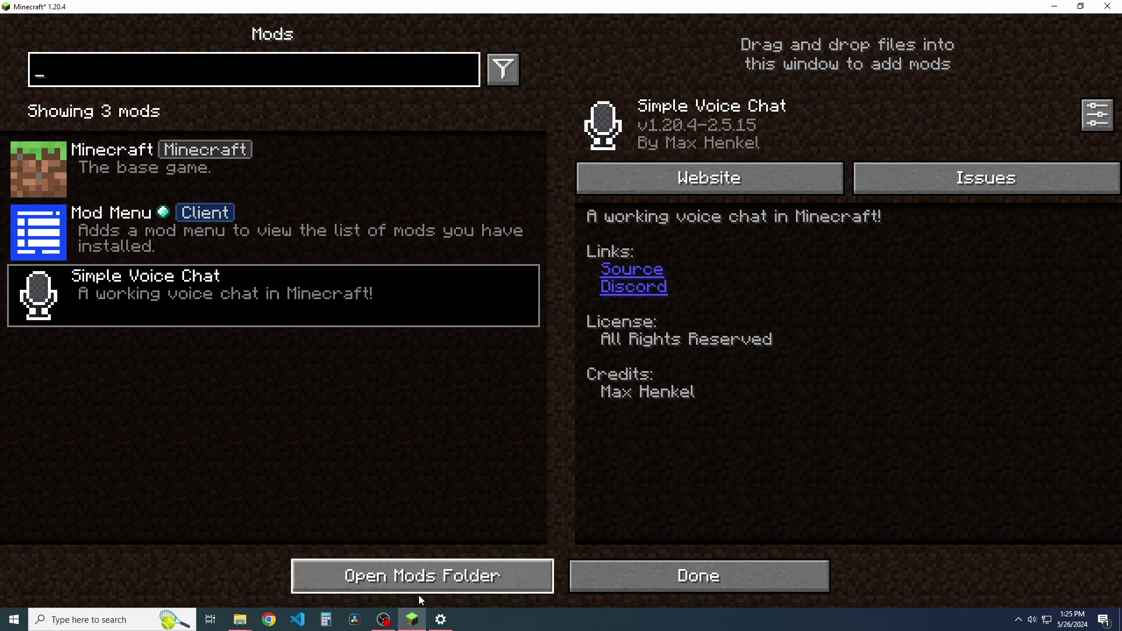
- Launch OBS Studio despite the already-running warning and add an empty scene named Scene 2
{"action": "left_click", "coordinate": [384, 619]}
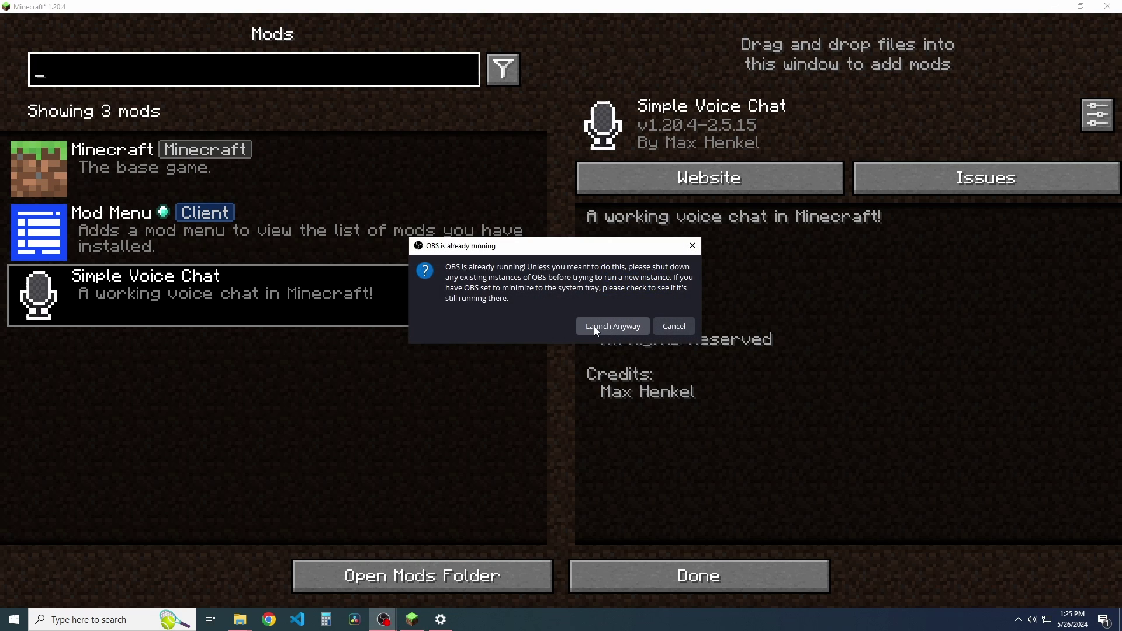
{"action": "left_click", "coordinate": [594, 326]}
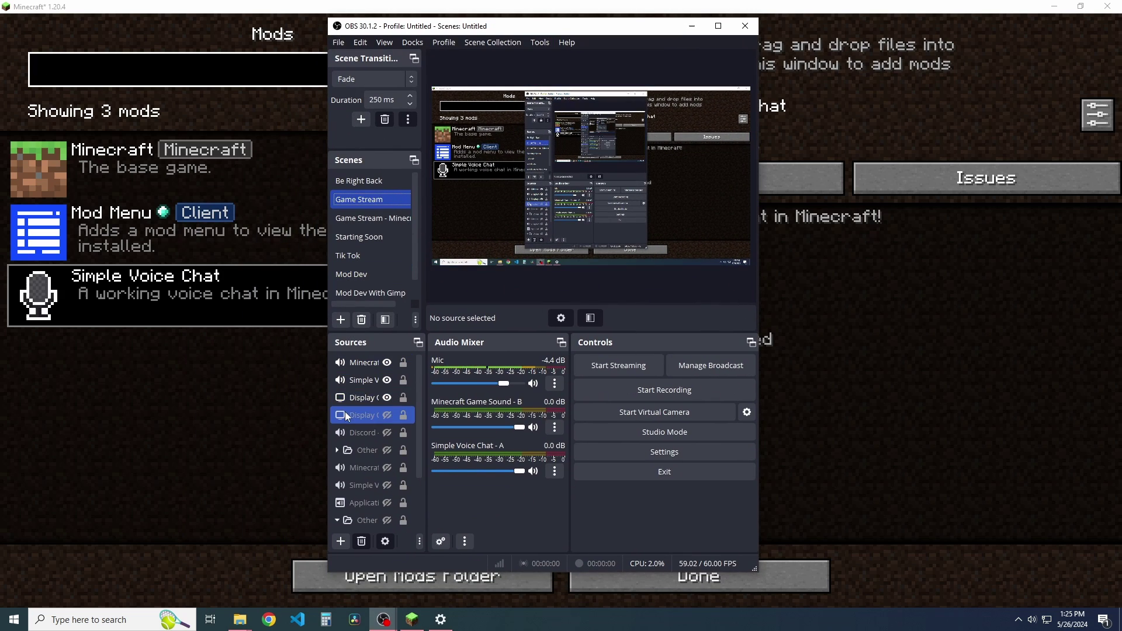
{"action": "left_click", "coordinate": [353, 396]}
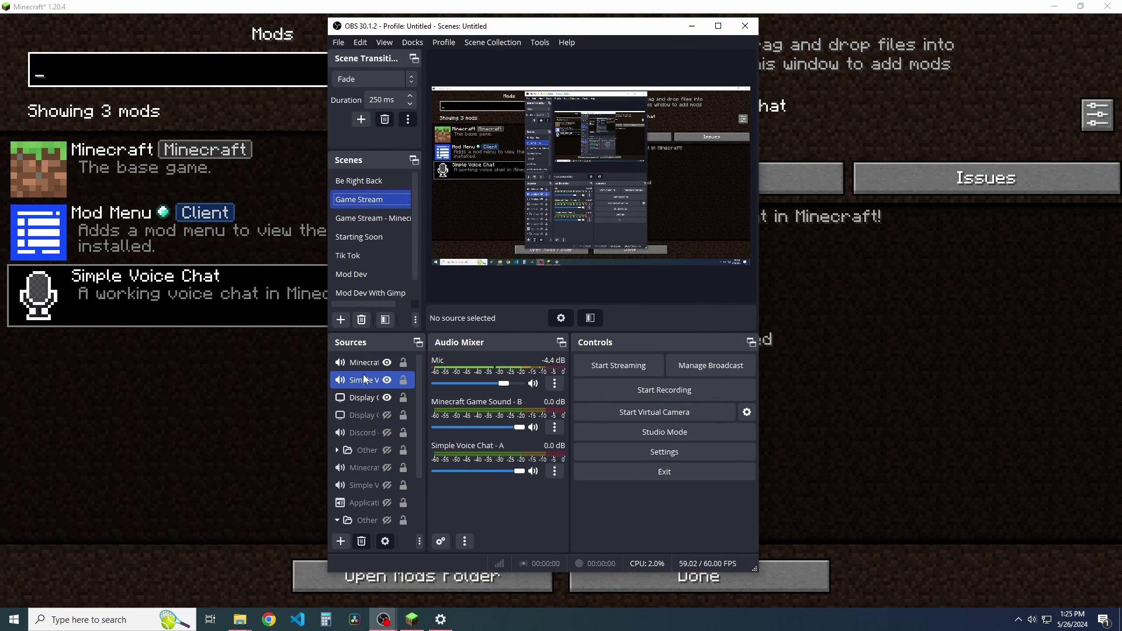
{"action": "scroll", "coordinate": [362, 276], "scroll_direction": "down", "scroll_amount": 1}
{"action": "left_click", "coordinate": [363, 236]}
{"action": "scroll", "coordinate": [363, 234], "scroll_direction": "up", "scroll_amount": 1}
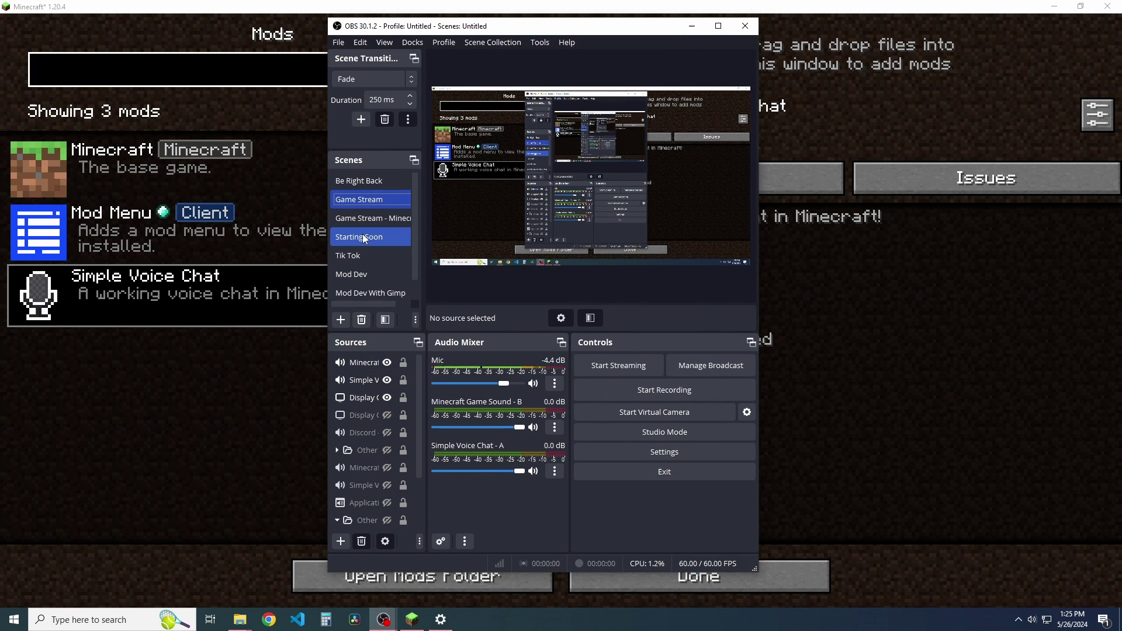
{"action": "left_click", "coordinate": [371, 199]}
{"action": "left_click", "coordinate": [341, 320]}
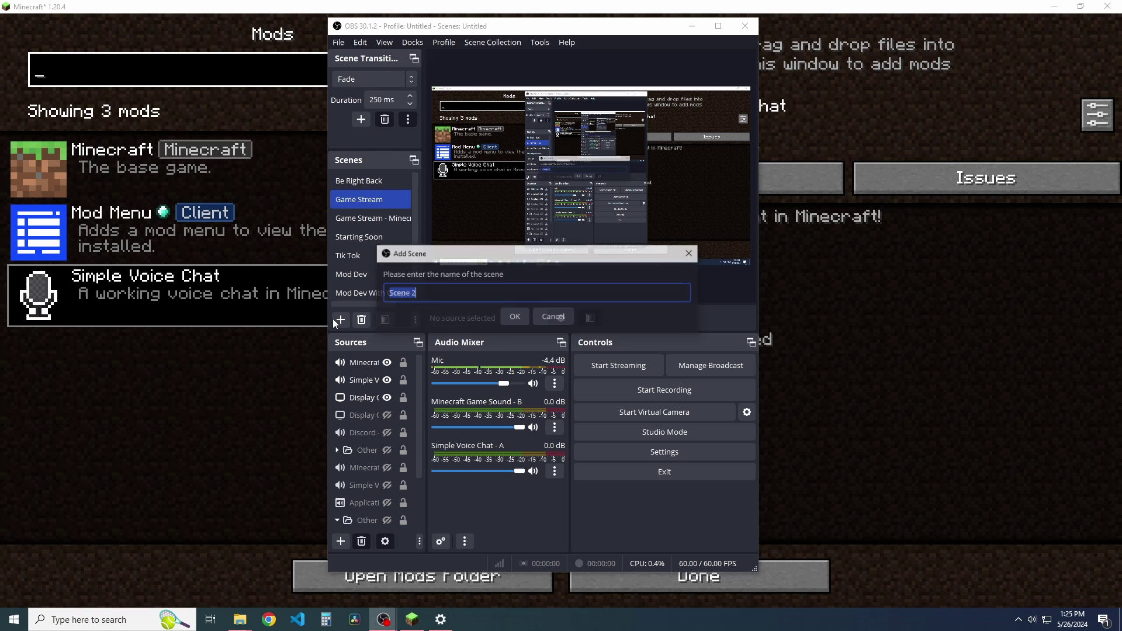
{"action": "left_click", "coordinate": [524, 320]}
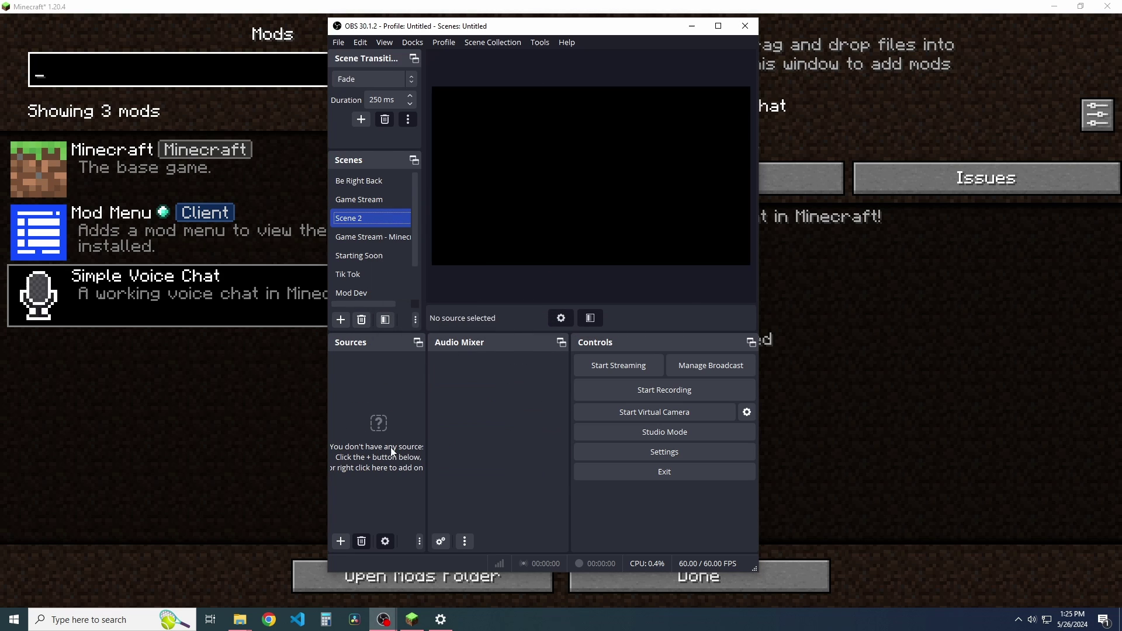
- Add an Audio Output Capture named 'Cable A' on Speakers (VB-Audio Cable A)
{"action": "double_click", "coordinate": [504, 27]}
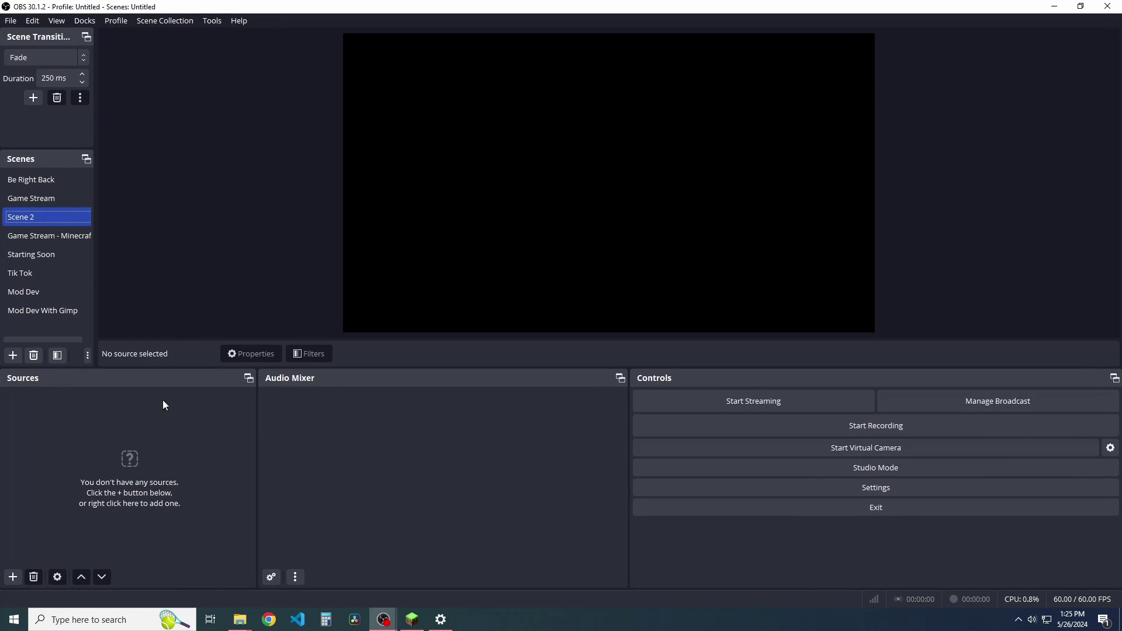
{"action": "left_click", "coordinate": [13, 577]}
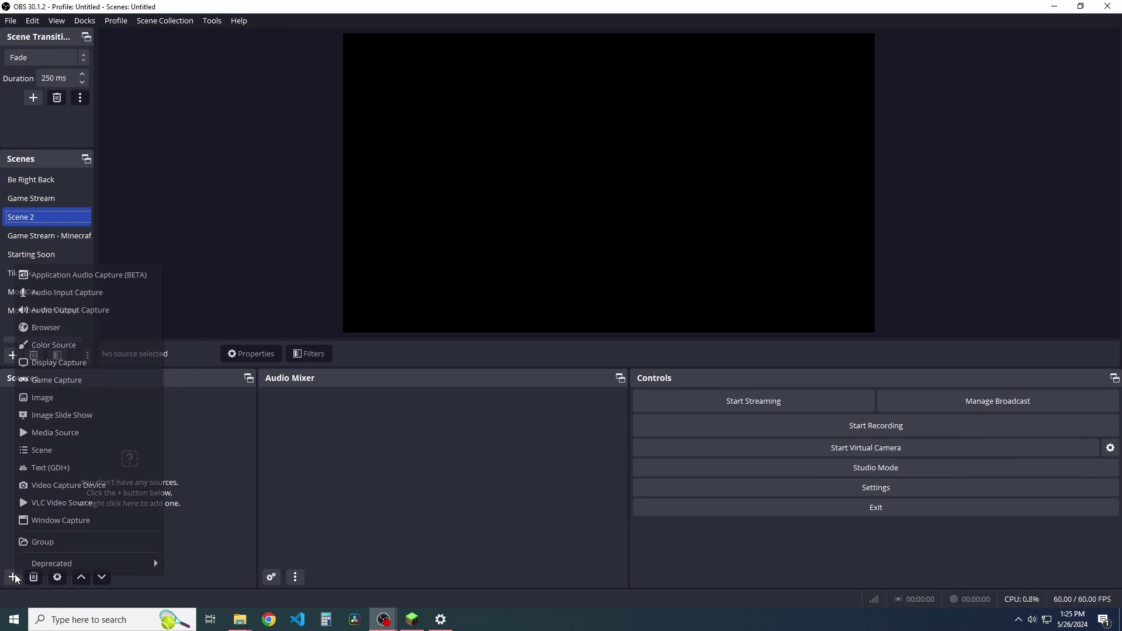
{"action": "left_click", "coordinate": [67, 311]}
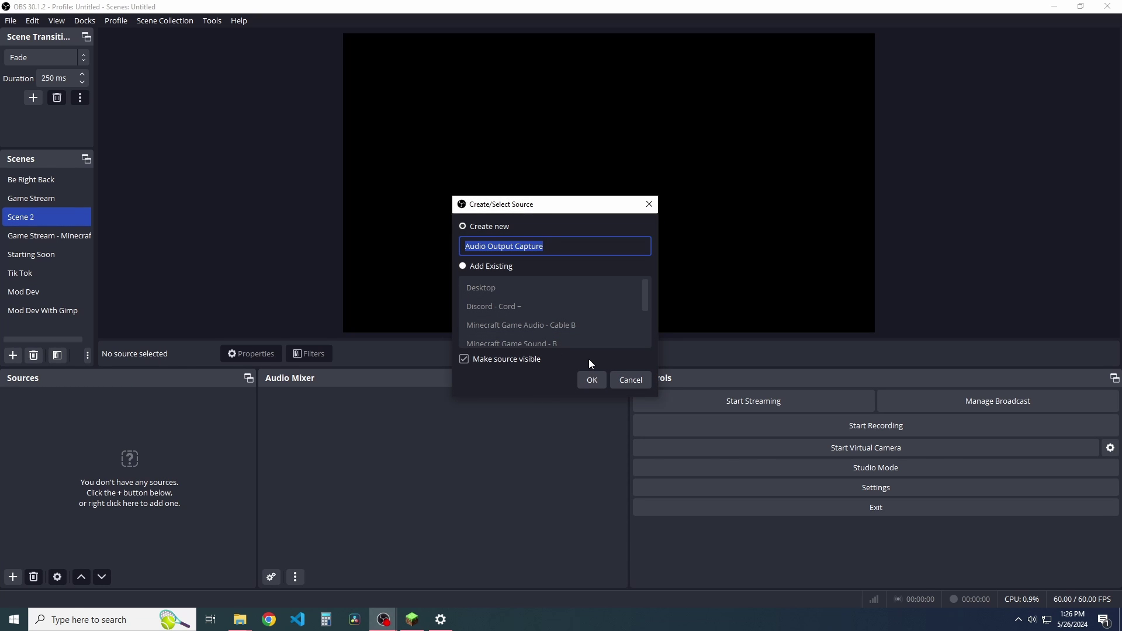
{"action": "type", "text": "Cable A"}
{"action": "key", "text": "Return"}
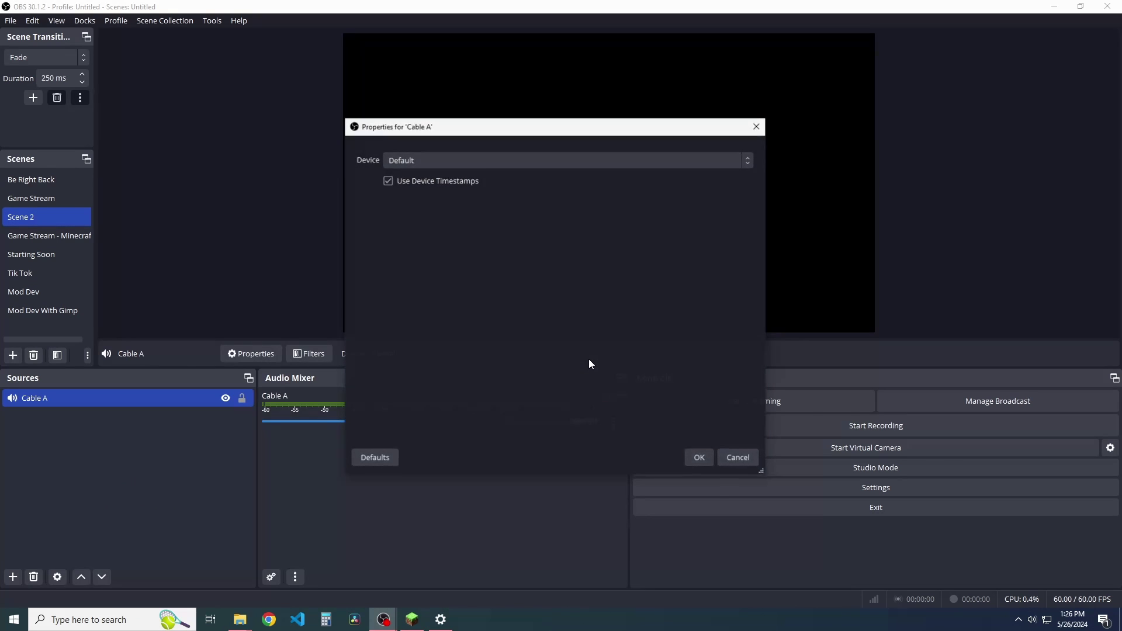
{"action": "left_click", "coordinate": [582, 160]}
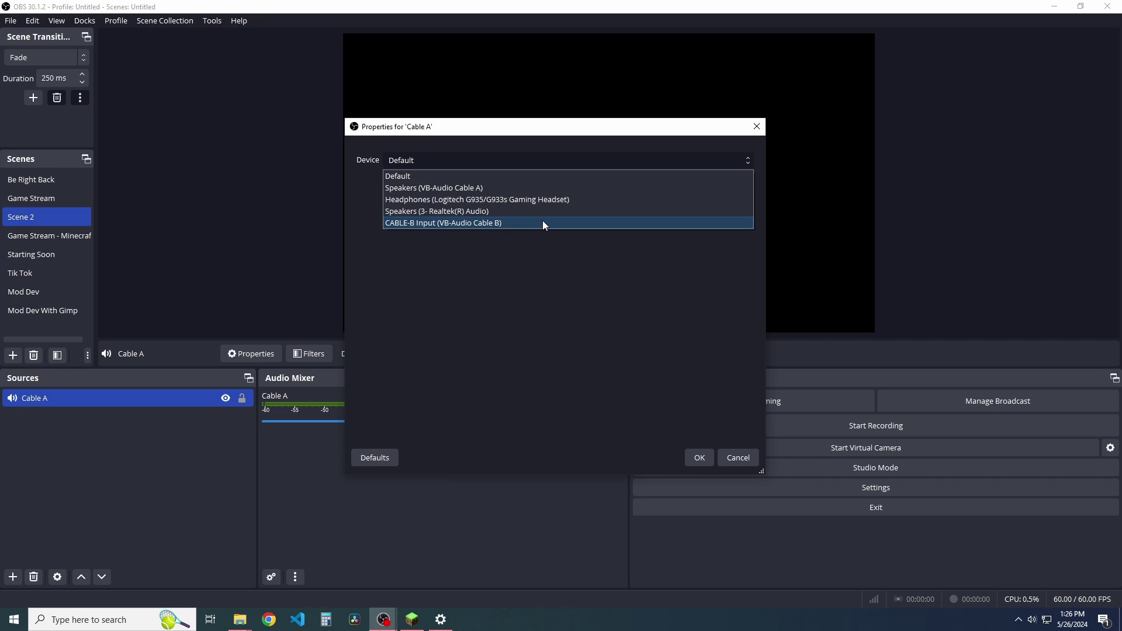
{"action": "left_click", "coordinate": [492, 187]}
{"action": "left_click", "coordinate": [699, 457]}
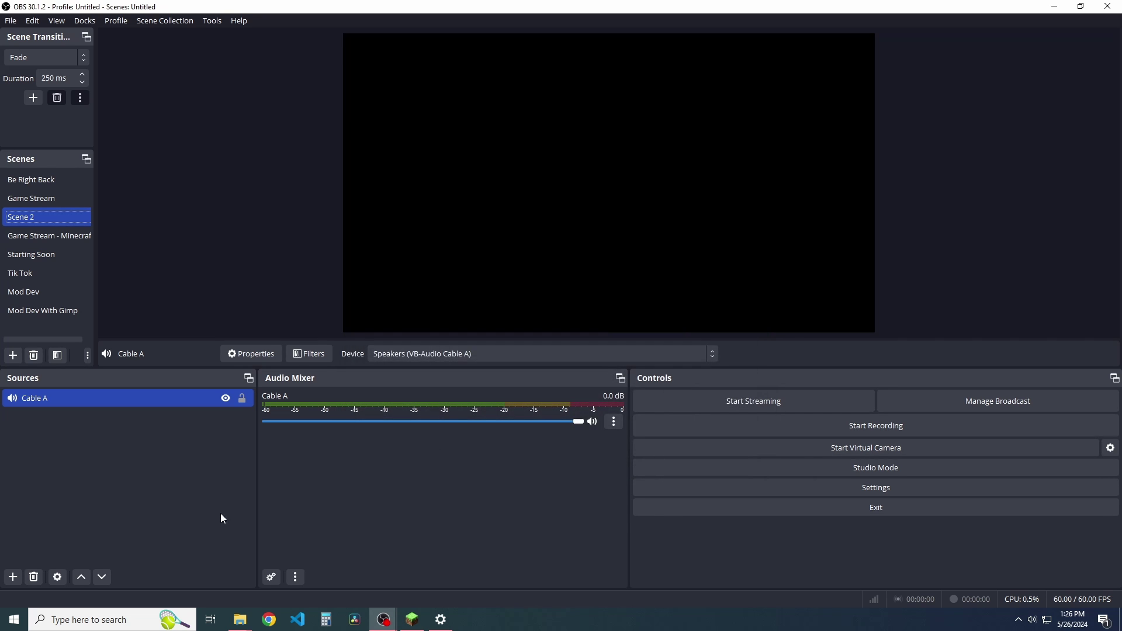
- Add a 'Cable B' Audio Output Capture using CABLE-B Input (VB-Audio Cable B)
{"action": "left_click", "coordinate": [13, 577]}
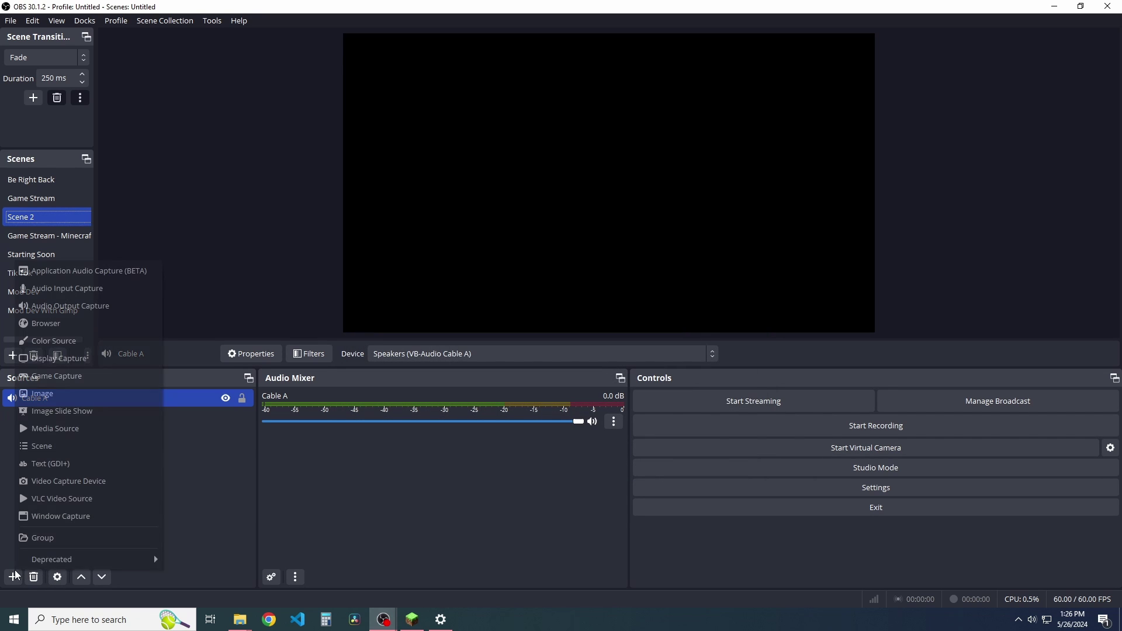
{"action": "left_click", "coordinate": [73, 306]}
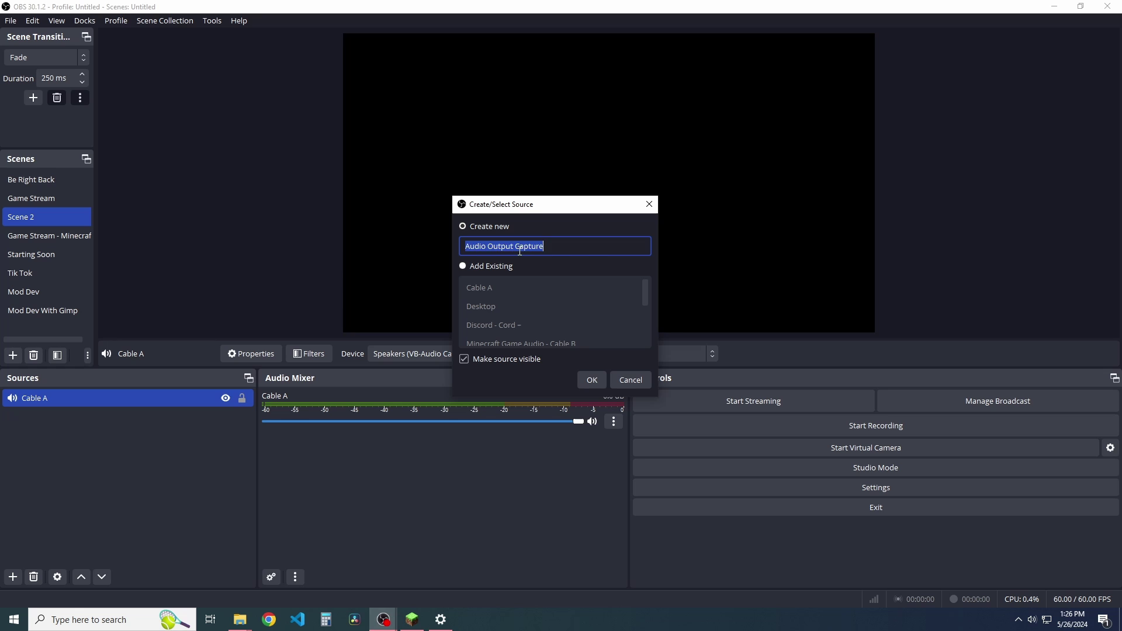
{"action": "type", "text": "Cable B"}
{"action": "key", "text": "Return"}
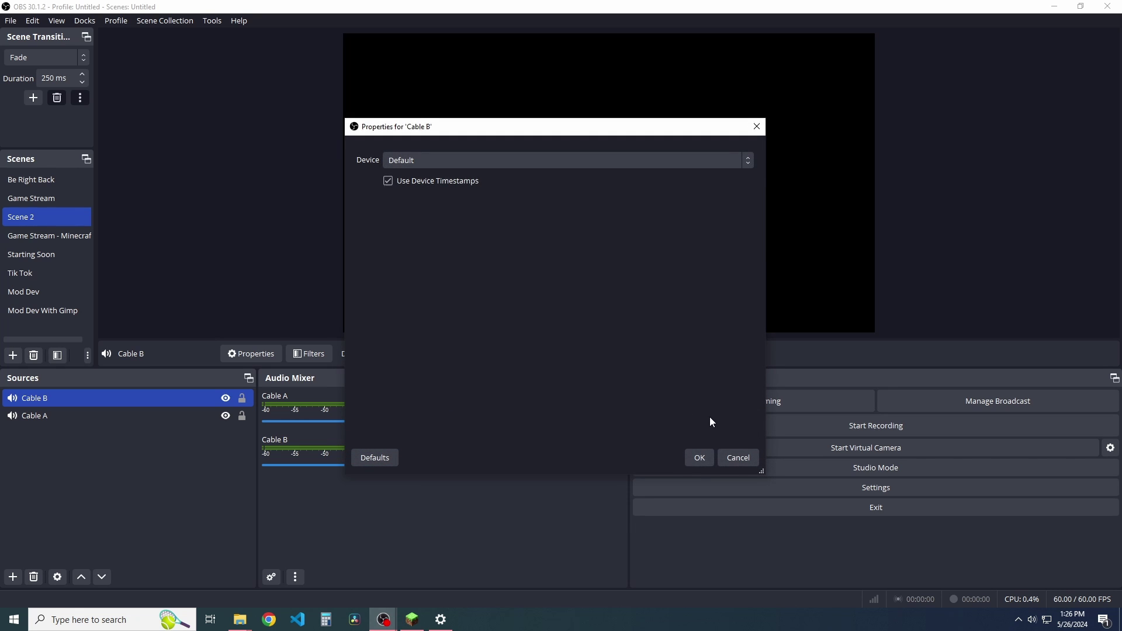
{"action": "left_click", "coordinate": [608, 160]}
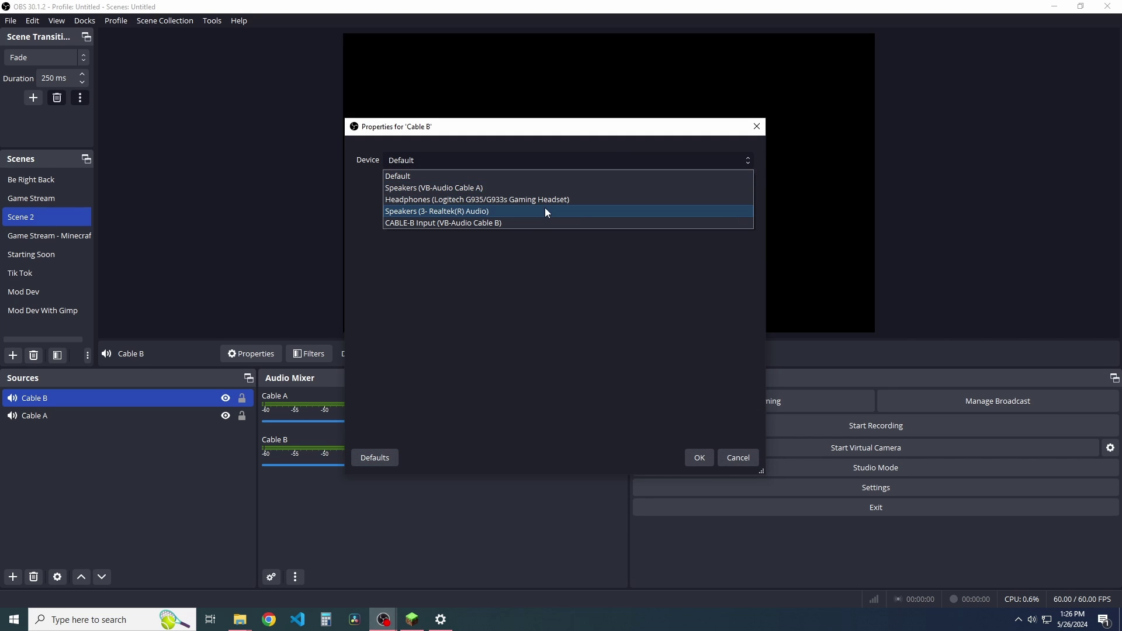
{"action": "left_click", "coordinate": [526, 221]}
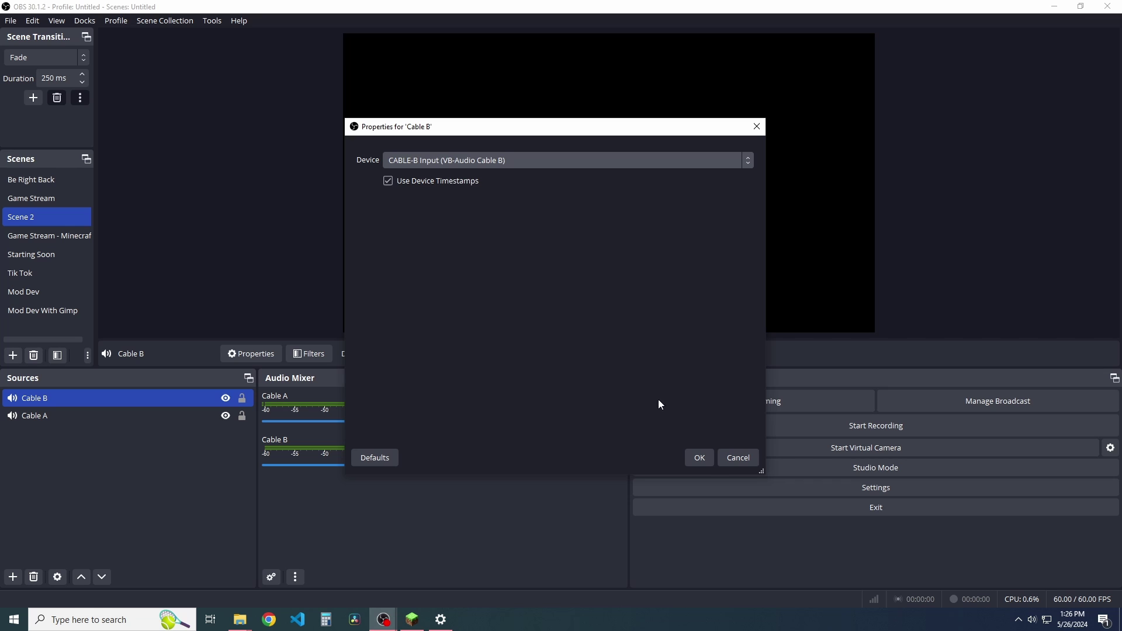
{"action": "left_click", "coordinate": [700, 461]}
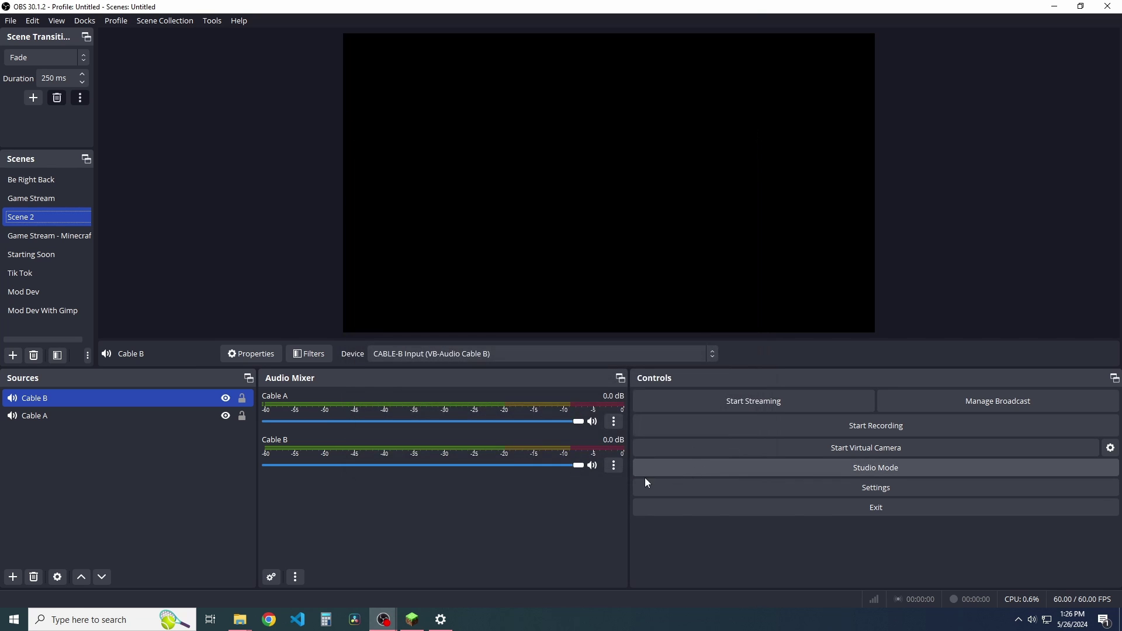
{"action": "left_click", "coordinate": [413, 620]}
{"action": "left_click", "coordinate": [1080, 7]}
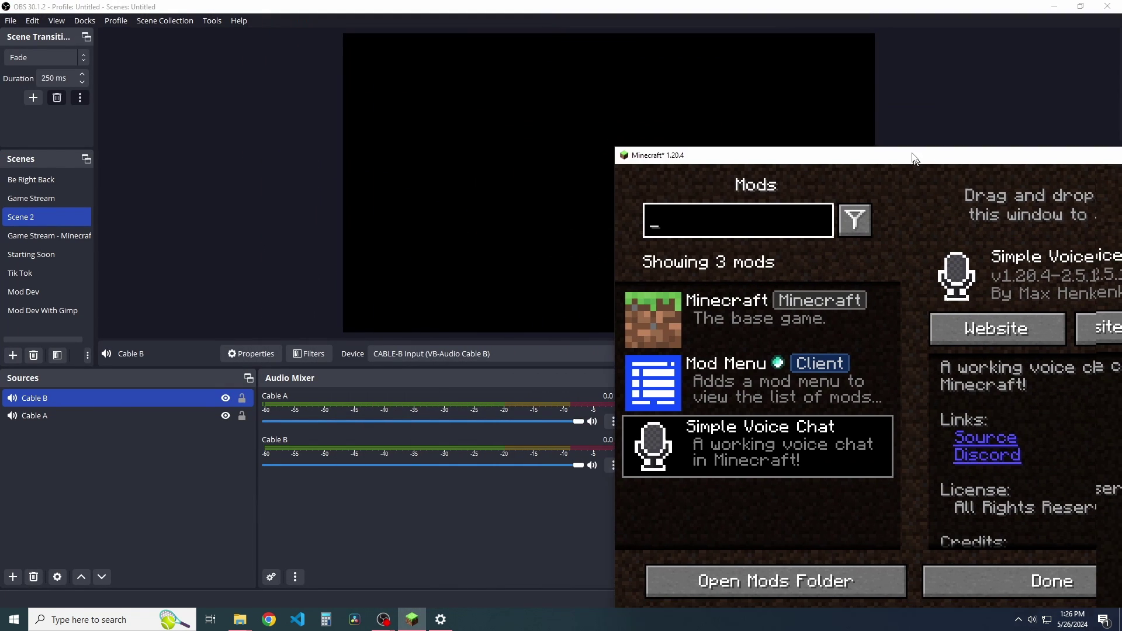
{"action": "left_click", "coordinate": [970, 551]}
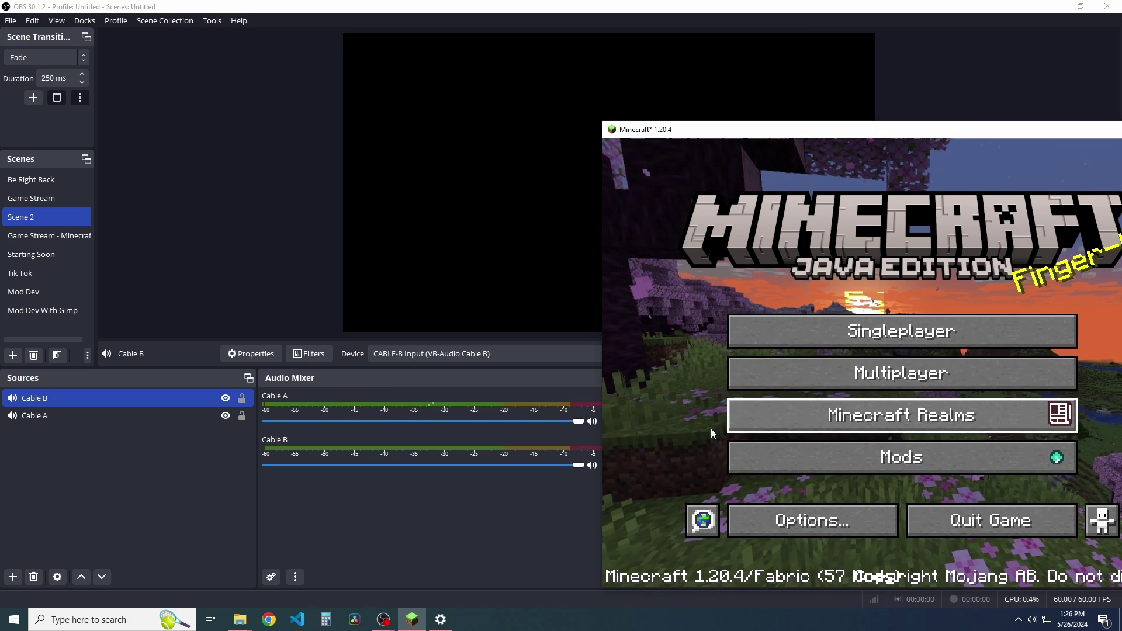
{"action": "left_click", "coordinate": [883, 325]}
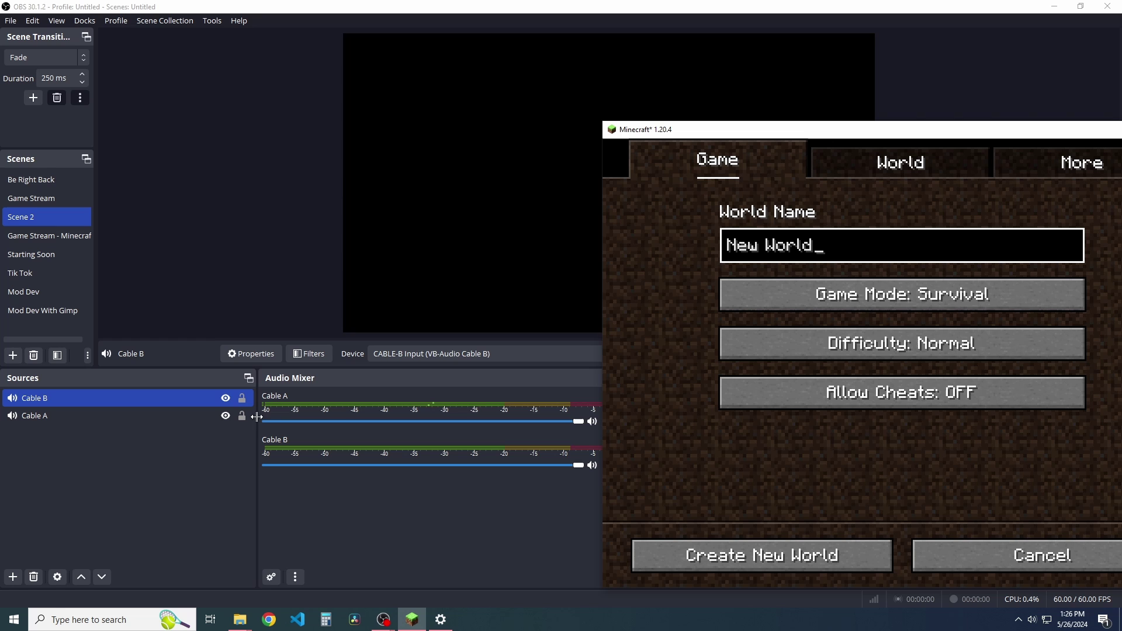
{"action": "left_click", "coordinate": [985, 550]}
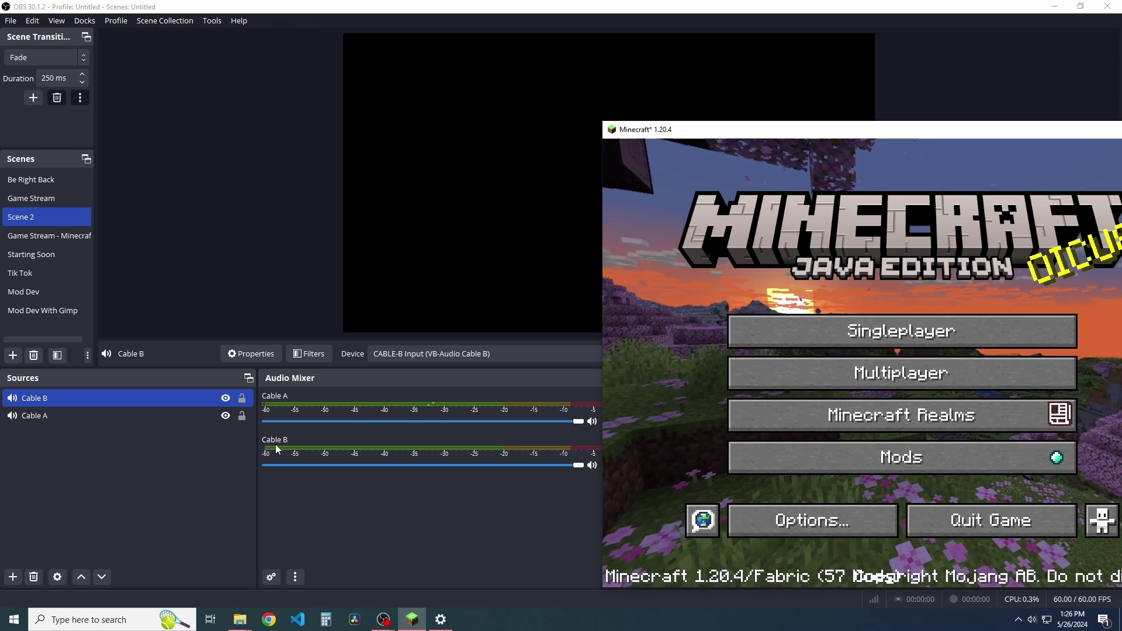
{"action": "left_click", "coordinate": [440, 531]}
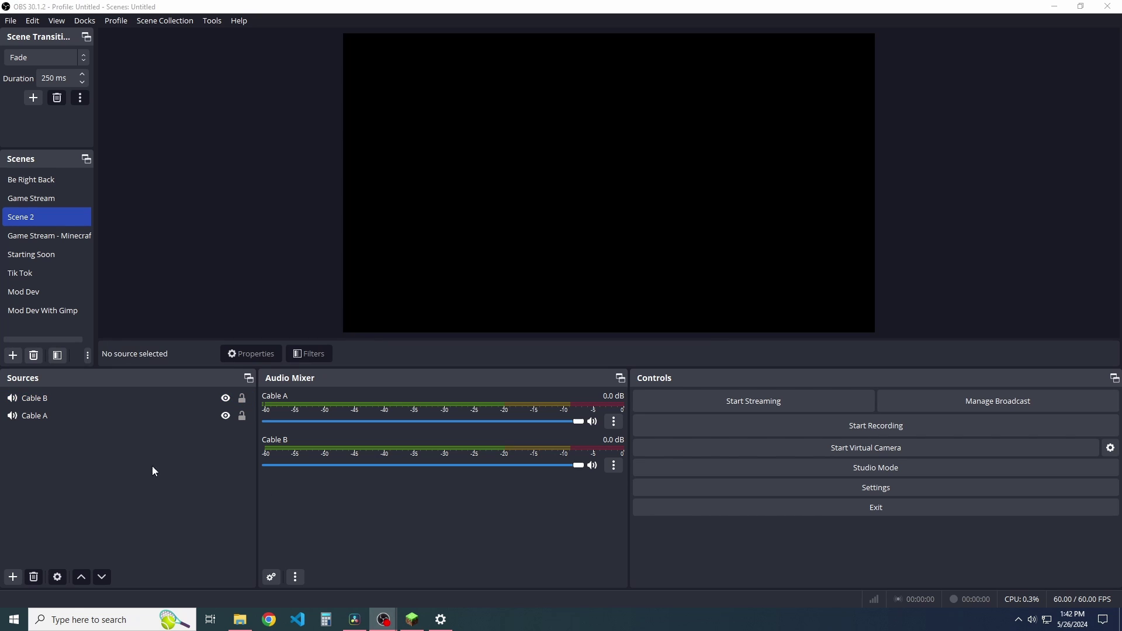
- Add an Audio Input Capture named 'Mic Test' that uses Microphone (BLUE Yeti PRO)
{"action": "right_click", "coordinate": [121, 462]}
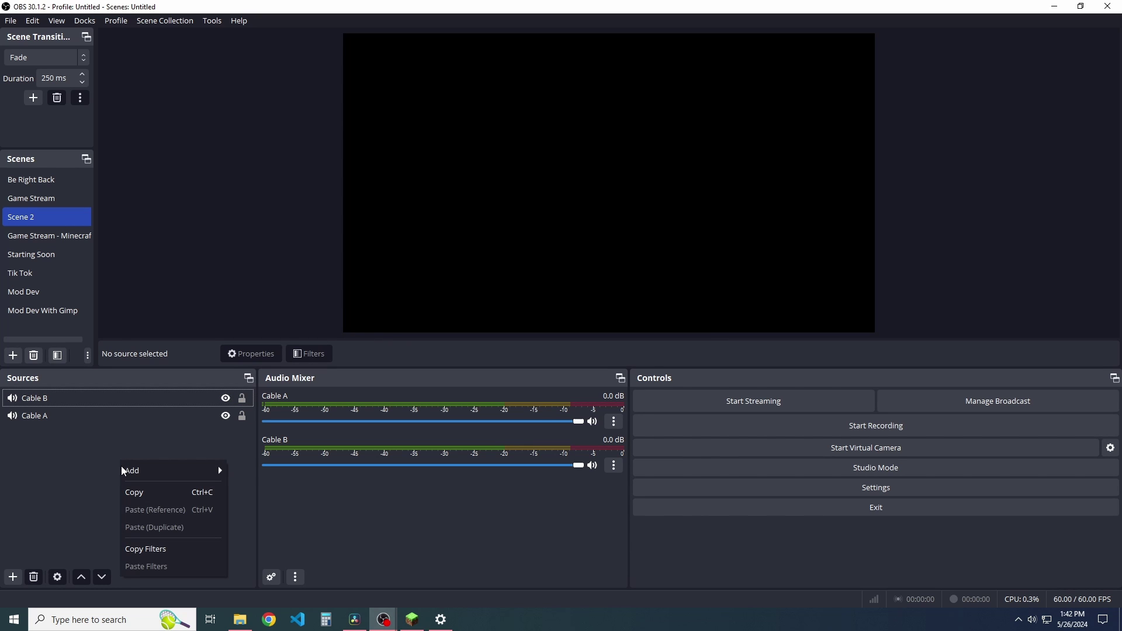
{"action": "mouse_move", "coordinate": [136, 468]}
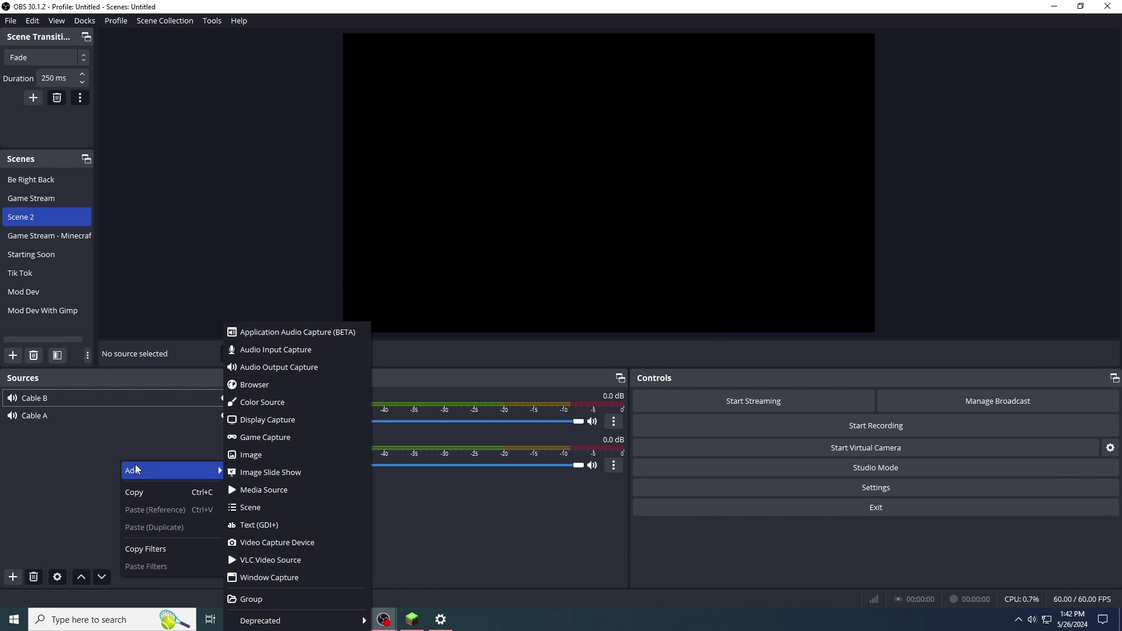
{"action": "left_click", "coordinate": [289, 350]}
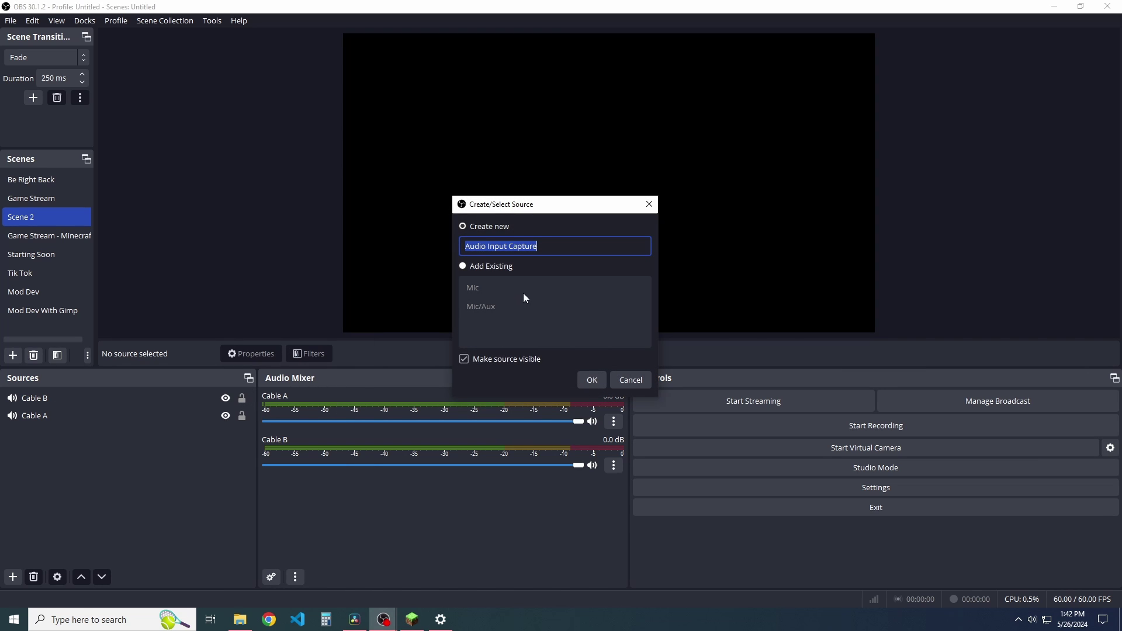
{"action": "type", "text": "Mic Tr"}
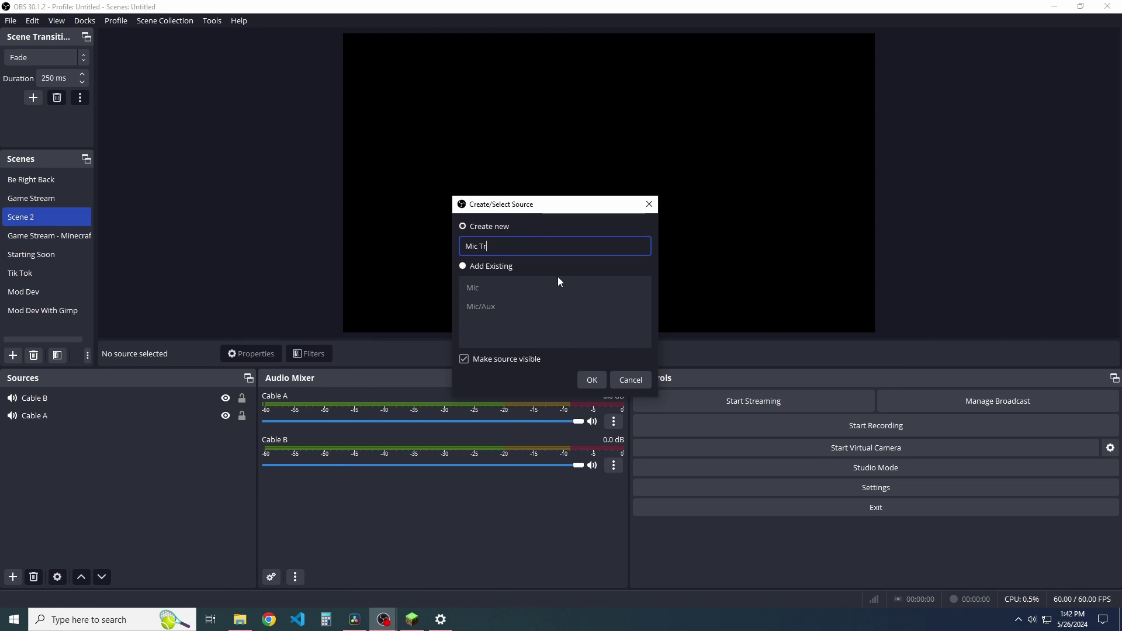
{"action": "key", "text": "BackSpace"}
{"action": "type", "text": "est"}
{"action": "left_click", "coordinate": [589, 380]}
{"action": "left_click", "coordinate": [537, 156]}
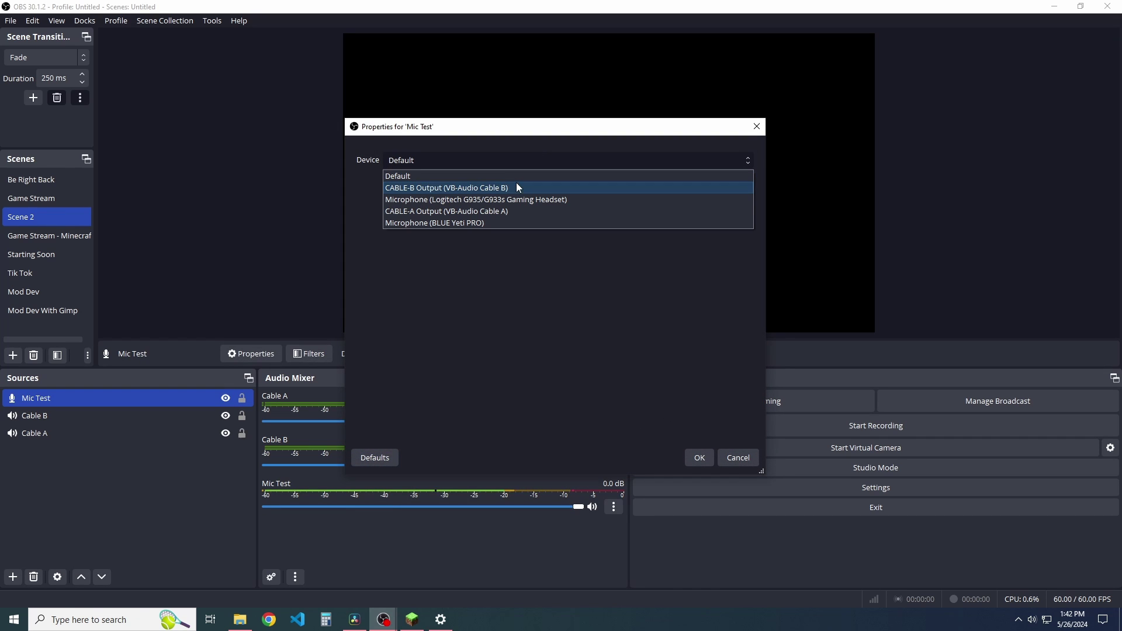
{"action": "left_click", "coordinate": [491, 223]}
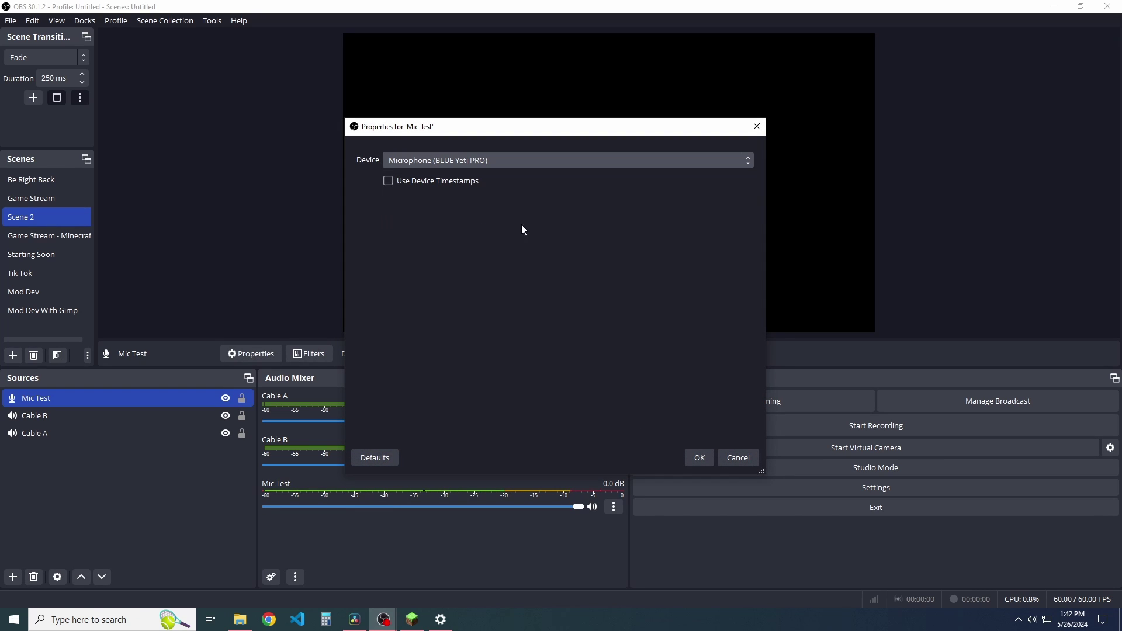
{"action": "left_click", "coordinate": [695, 455]}
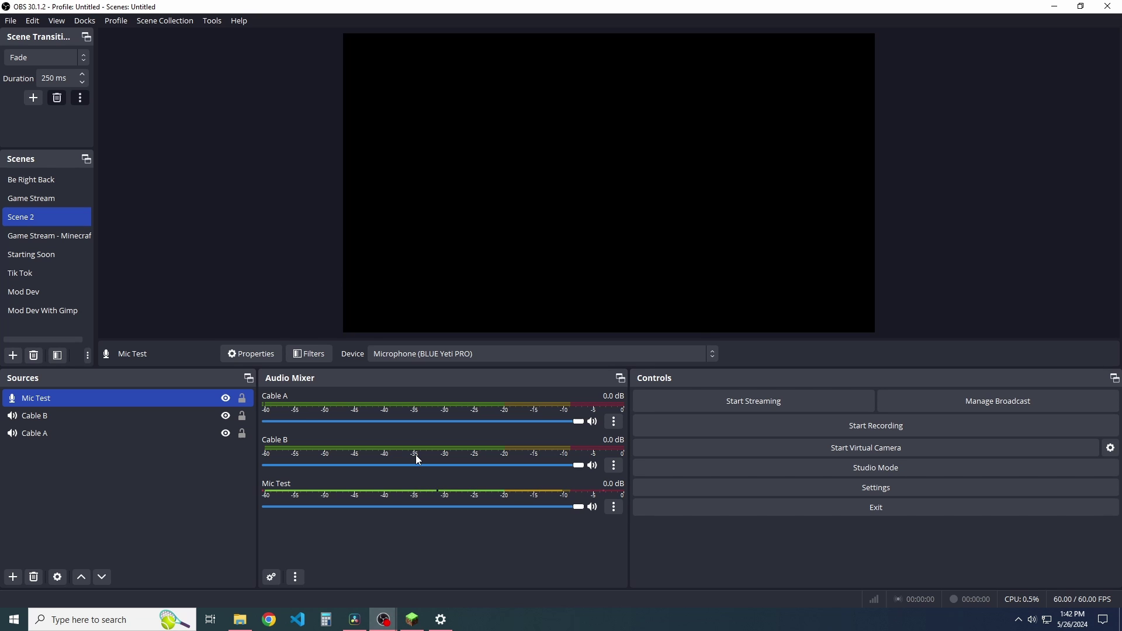
- In Settings > Output, keep Output Mode on Advanced and view the Recording tab's tracks 1-4
{"action": "left_click", "coordinate": [10, 21]}
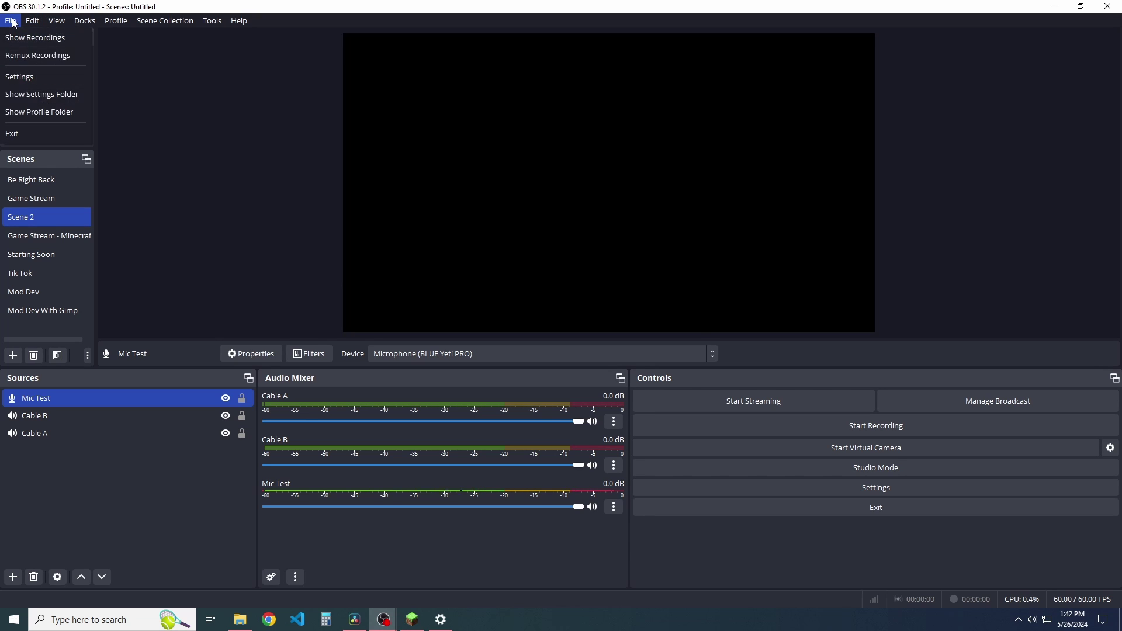
{"action": "left_click", "coordinate": [25, 78]}
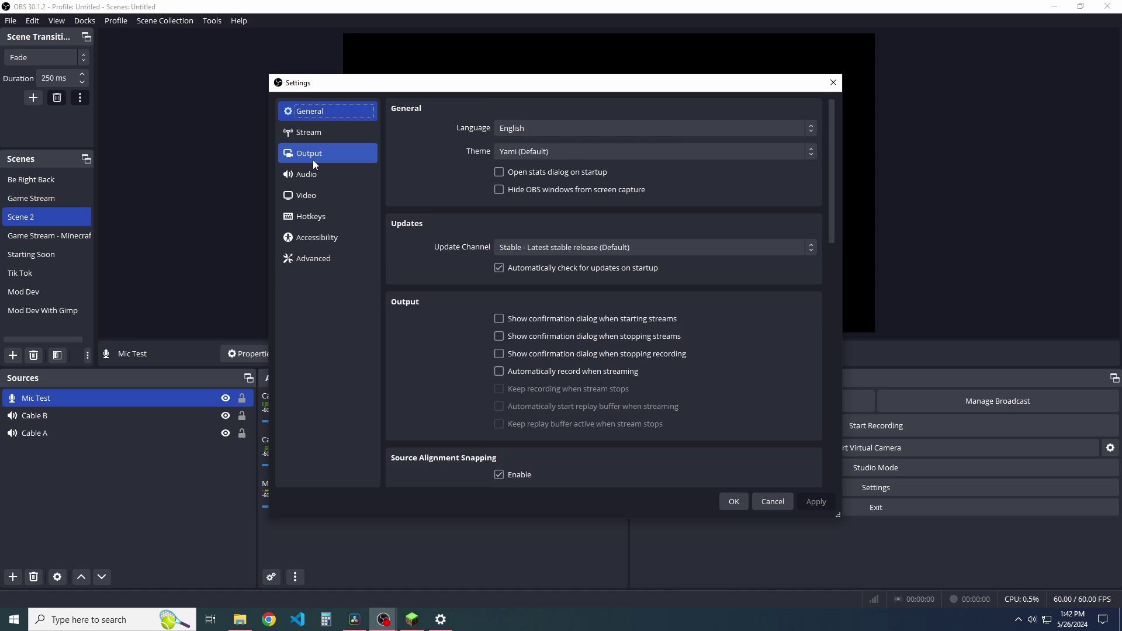
{"action": "left_click", "coordinate": [313, 160]}
{"action": "left_click", "coordinate": [538, 108]}
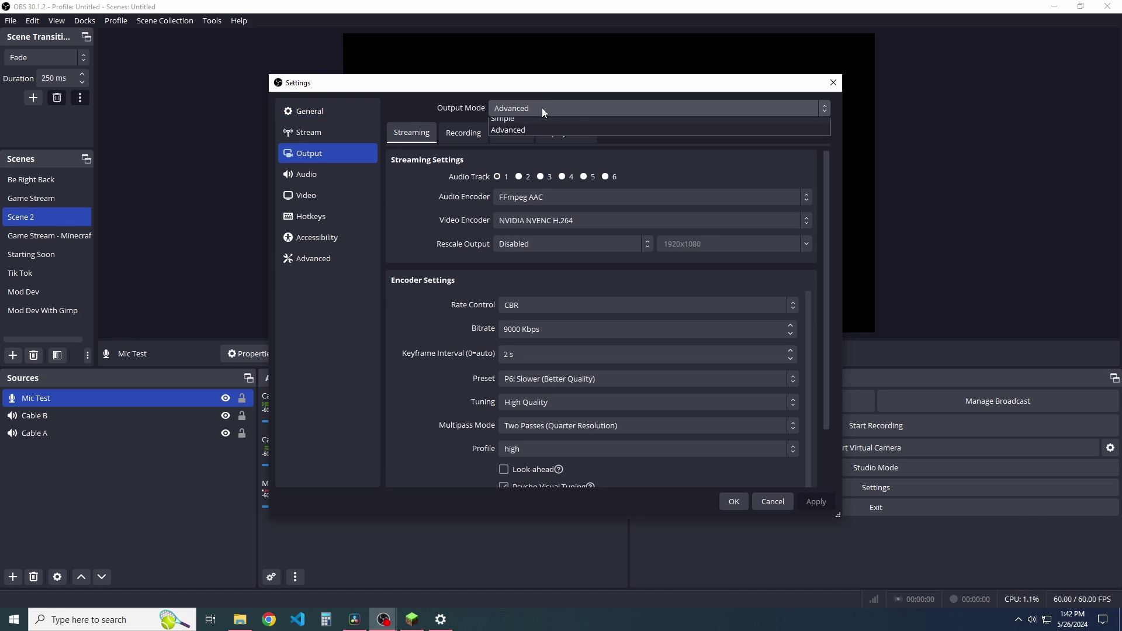
{"action": "left_click", "coordinate": [501, 136]}
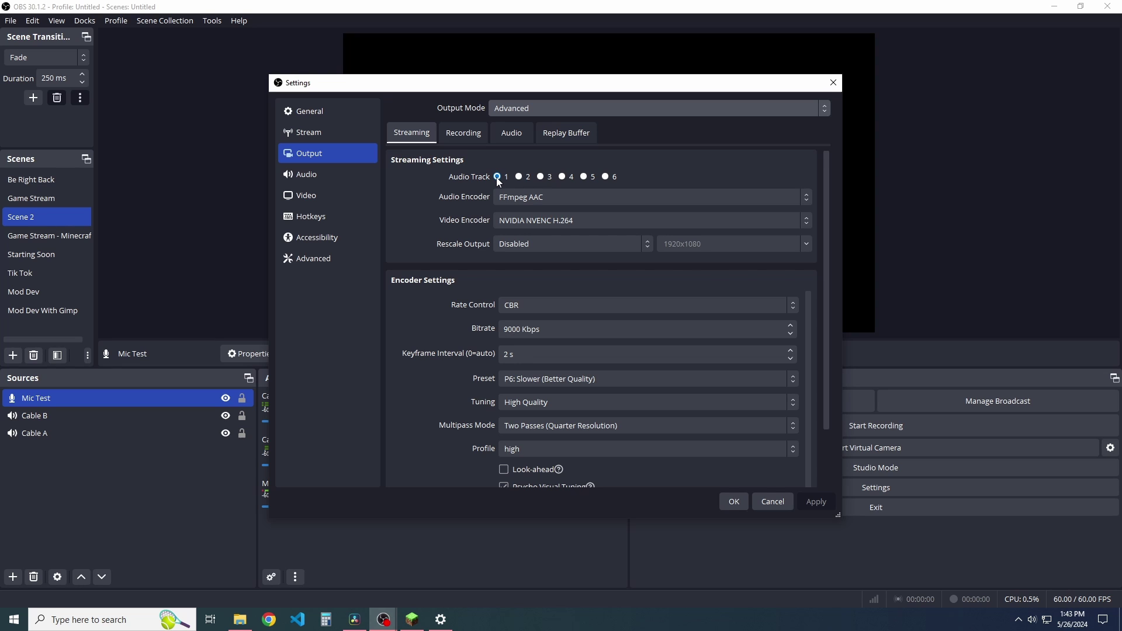
{"action": "scroll", "coordinate": [484, 268], "scroll_direction": "down", "scroll_amount": 1}
{"action": "scroll", "coordinate": [479, 263], "scroll_direction": "up", "scroll_amount": 1}
{"action": "left_click", "coordinate": [449, 135]}
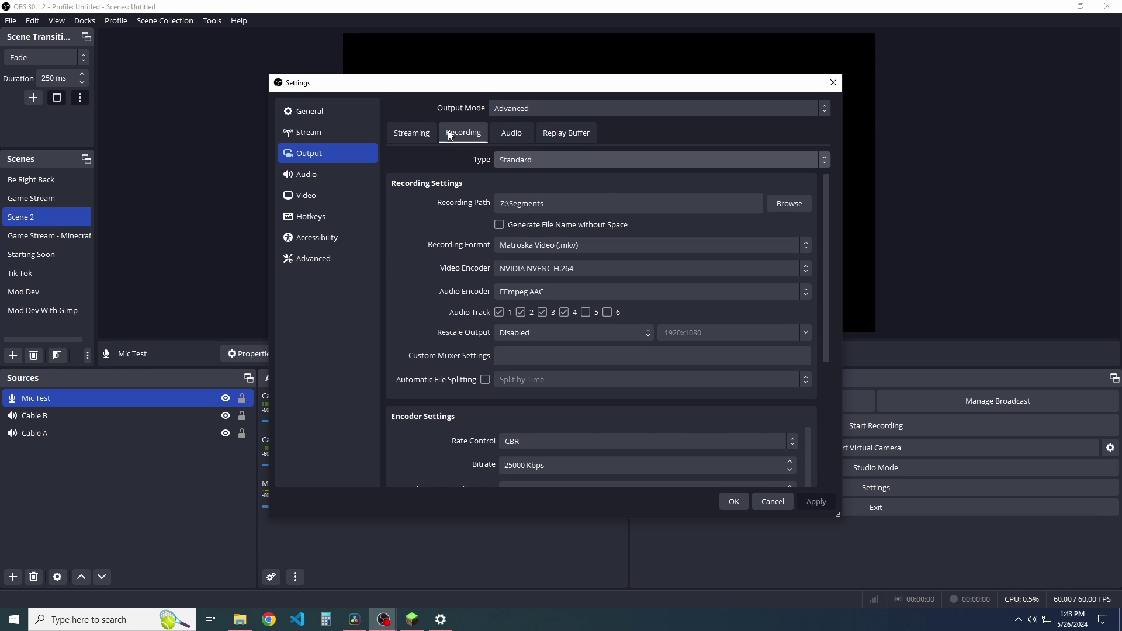
{"action": "scroll", "coordinate": [469, 228], "scroll_direction": "down", "scroll_amount": 1}
{"action": "scroll", "coordinate": [468, 228], "scroll_direction": "up", "scroll_amount": 1}
- Cancel Settings and open Advanced Audio Properties from the Audio Mixer's context menu
{"action": "left_click", "coordinate": [772, 501]}
{"action": "right_click", "coordinate": [430, 541]}
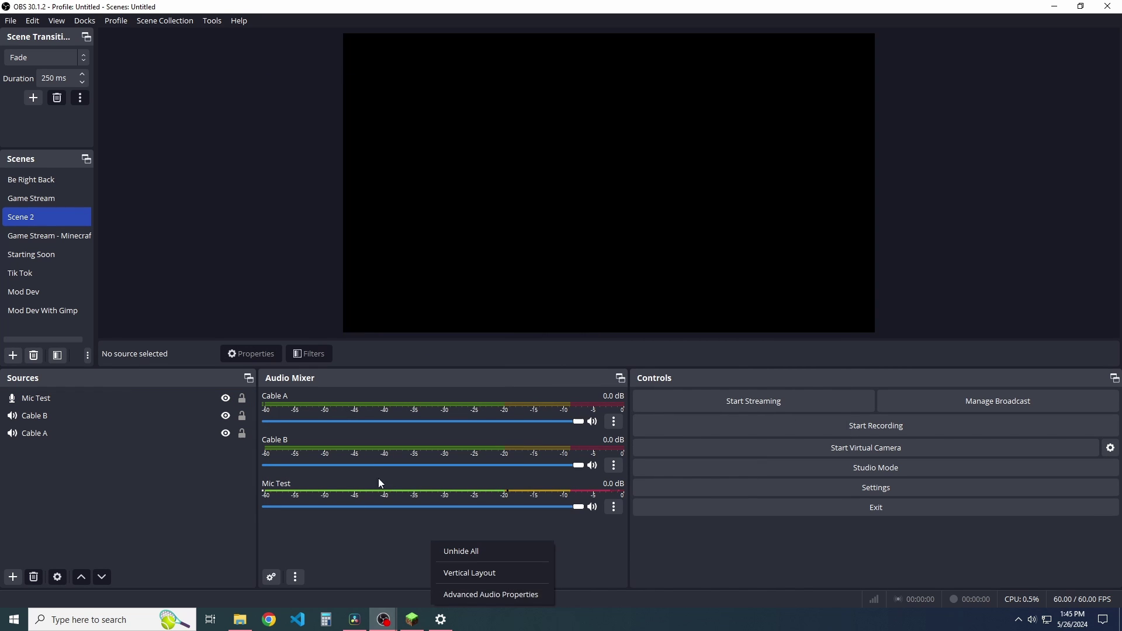
{"action": "left_click", "coordinate": [490, 596]}
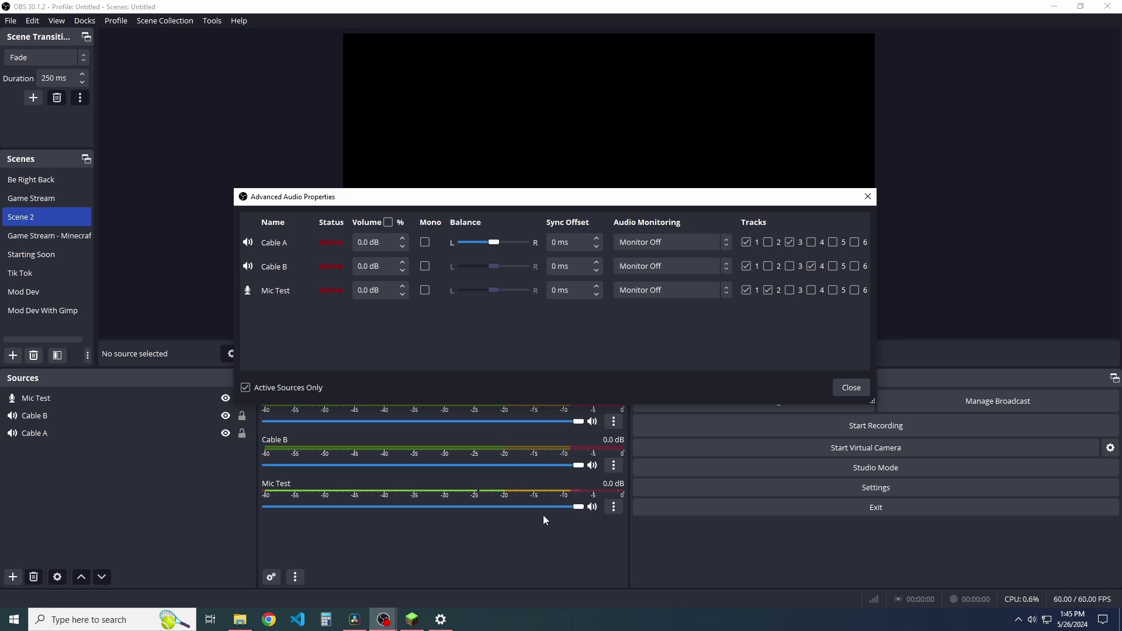